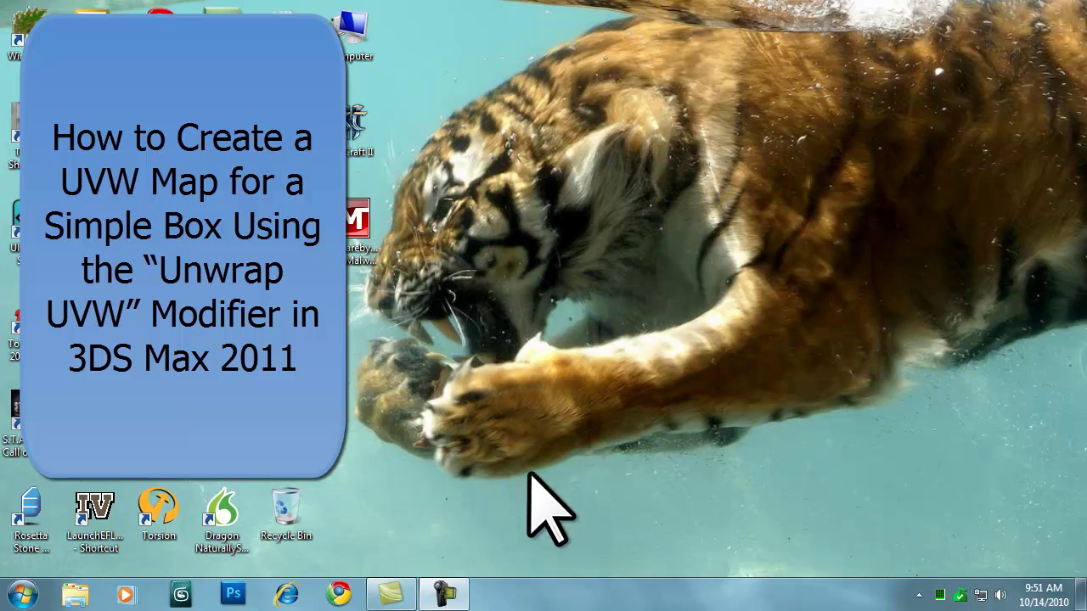
- Launch 3ds Max and create a box near the Perspective grid's centre, about 13.6 long, 15.8 wide and 11.1 high
left_click(180, 595)
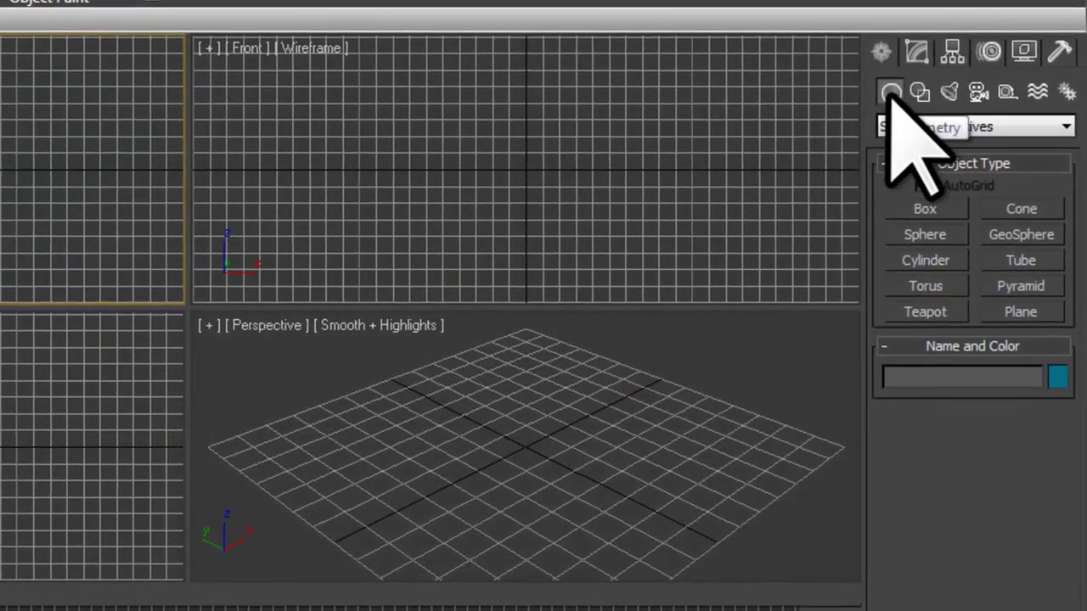
left_click(908, 206)
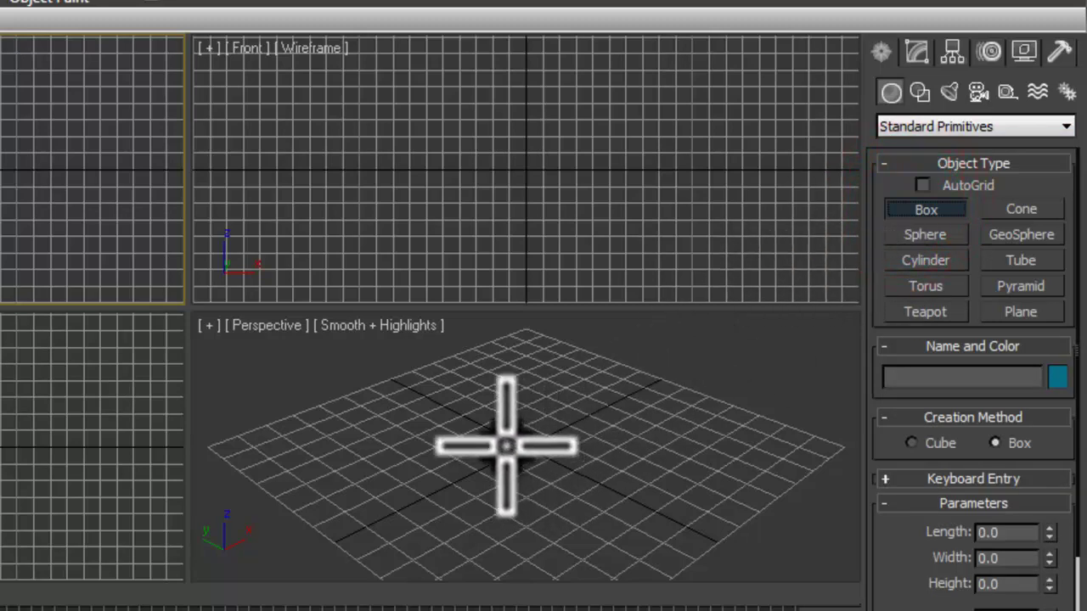
left_click_drag(506, 446, 538, 441)
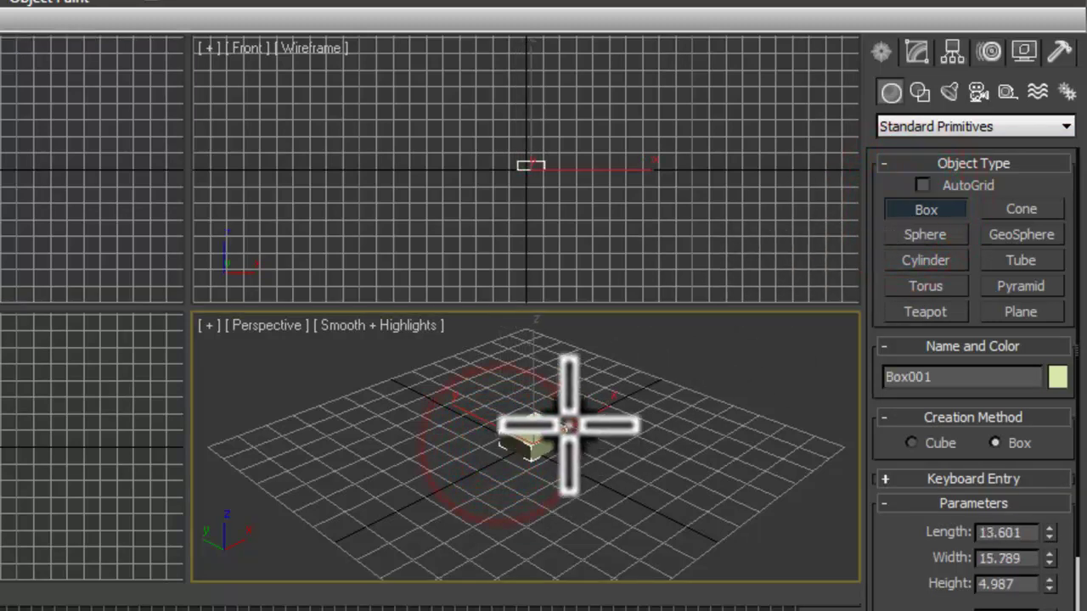
left_click(569, 407)
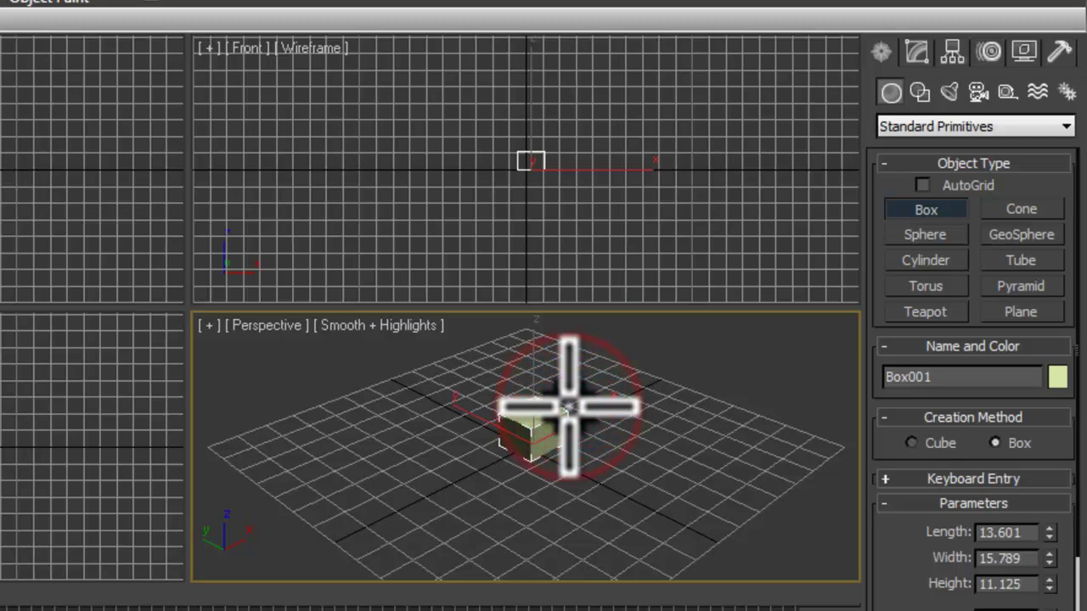
- Set the box's length, width and height to 20 each
left_click(917, 50)
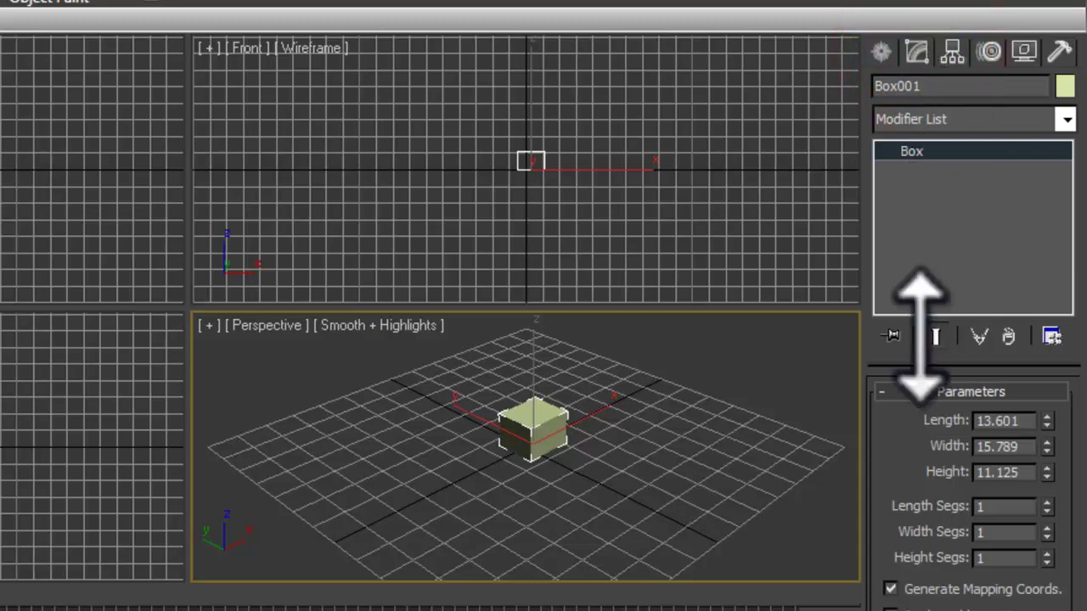
double_click(1002, 420)
type("20")
key("Tab")
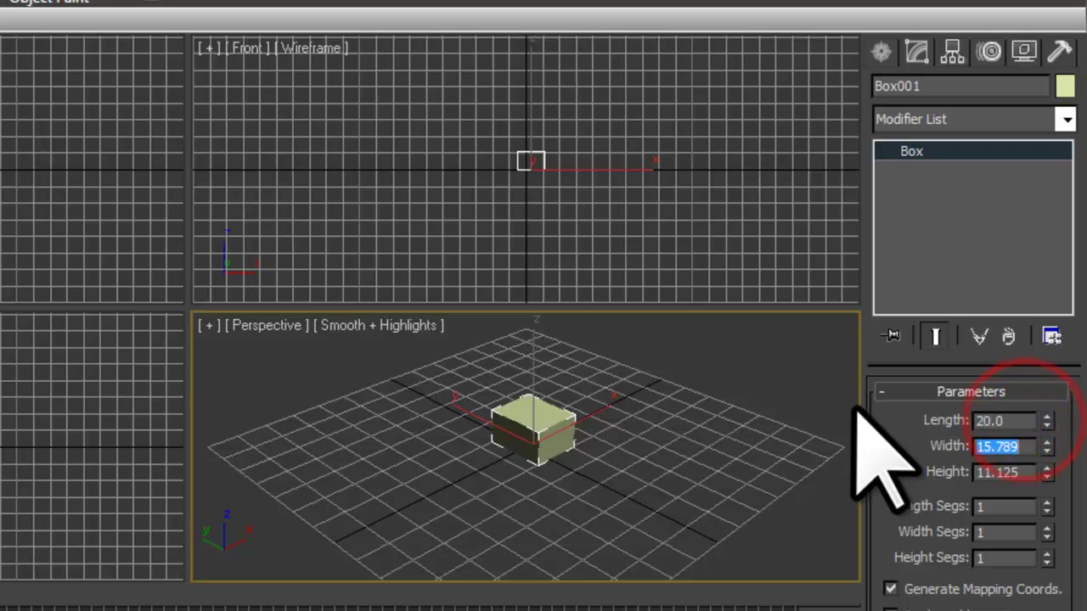
type("20")
key("Tab")
type("20")
key("Tab")
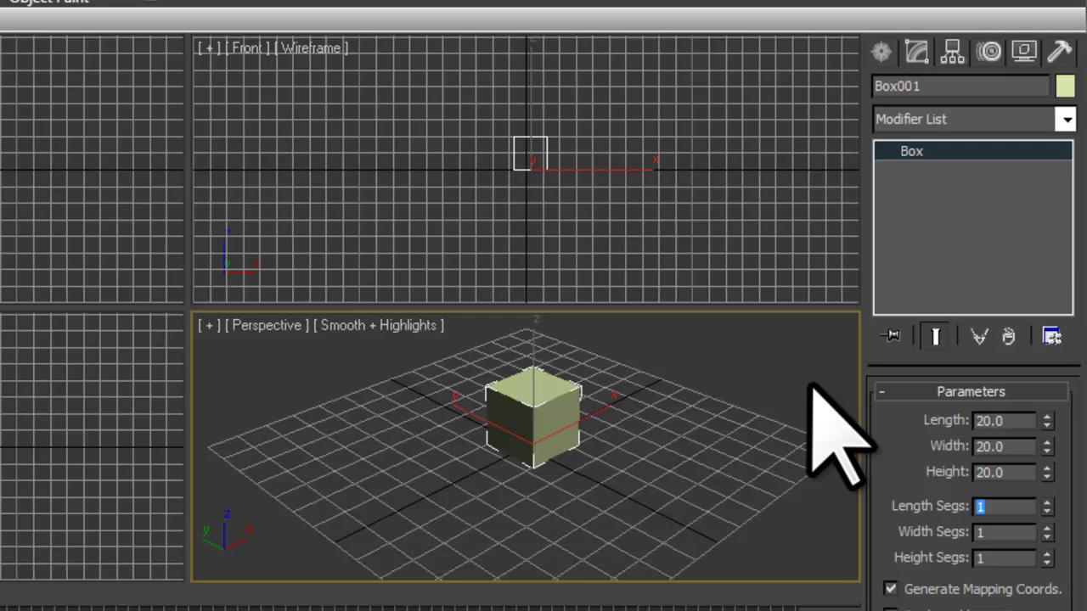
- Apply the Unwrap UVW modifier to the box
left_click(1066, 119)
left_click_drag(1061, 202, 1062, 539)
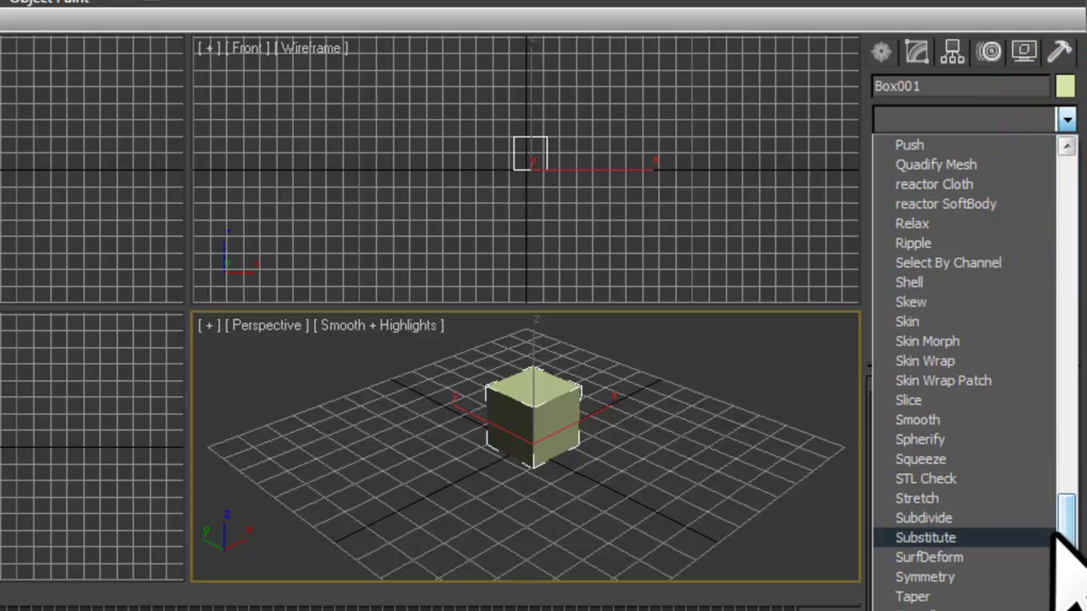
left_click(1066, 552)
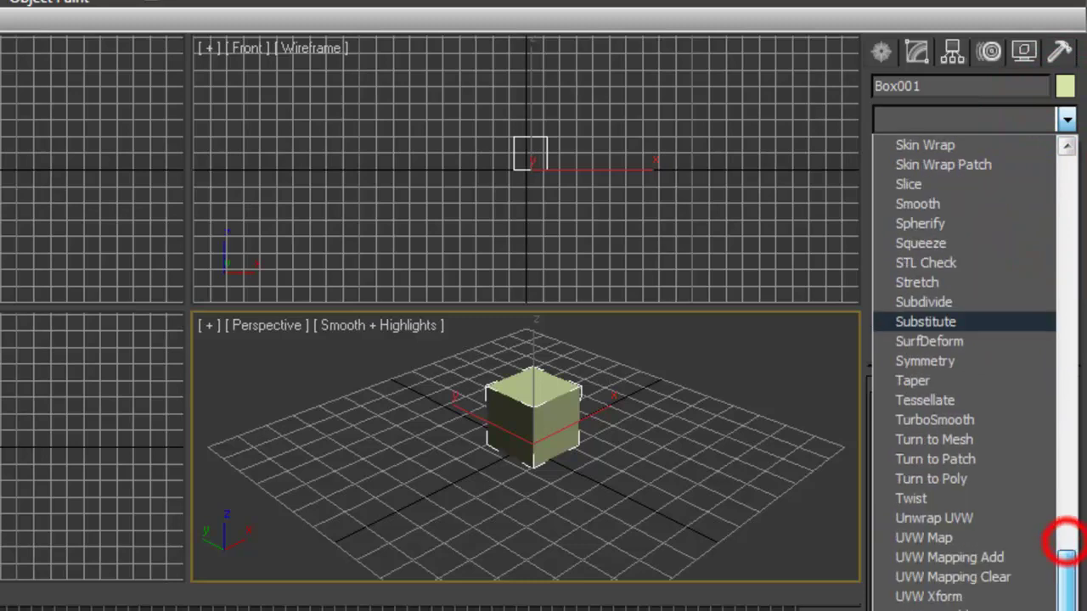
left_click(960, 517)
left_click(956, 514)
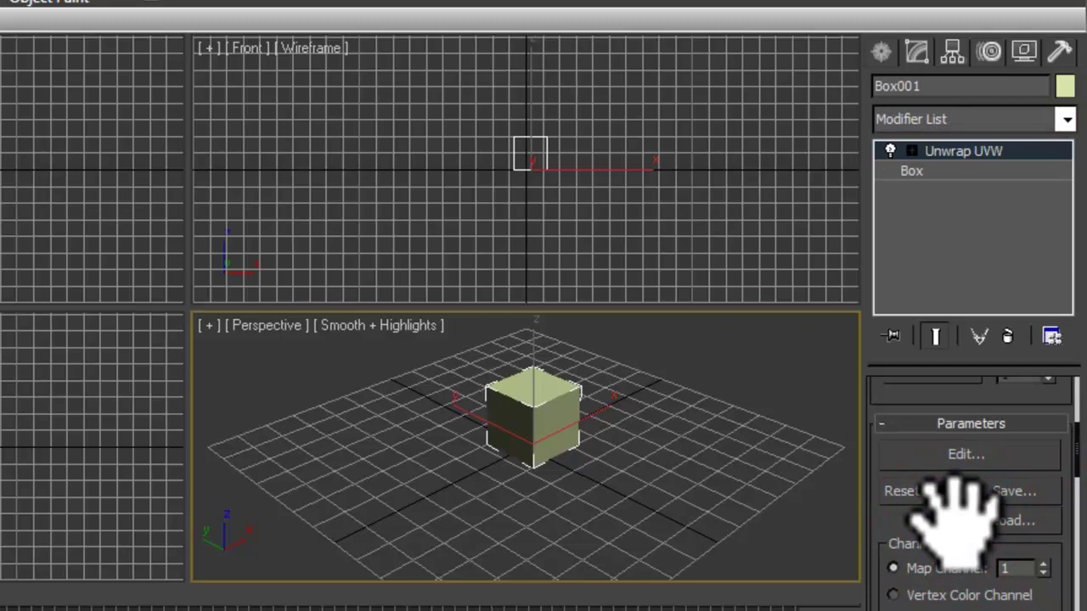
- Open the UVW editor for the box and resize its window so that its selection tools and the viewports are visible
left_click(966, 456)
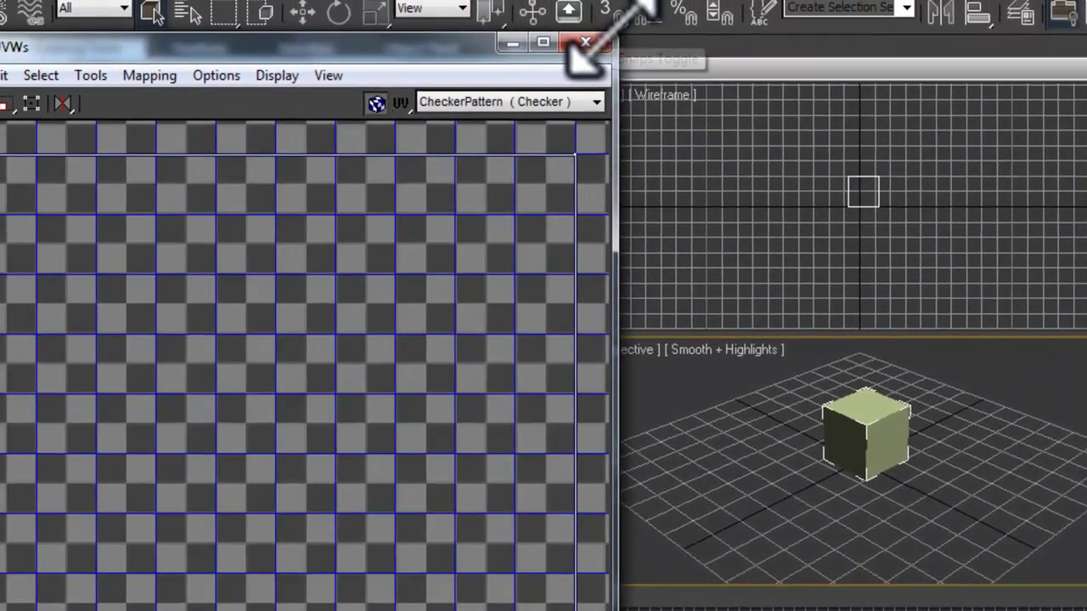
left_click_drag(270, 2, 245, 289)
left_click_drag(467, 322, 544, 15)
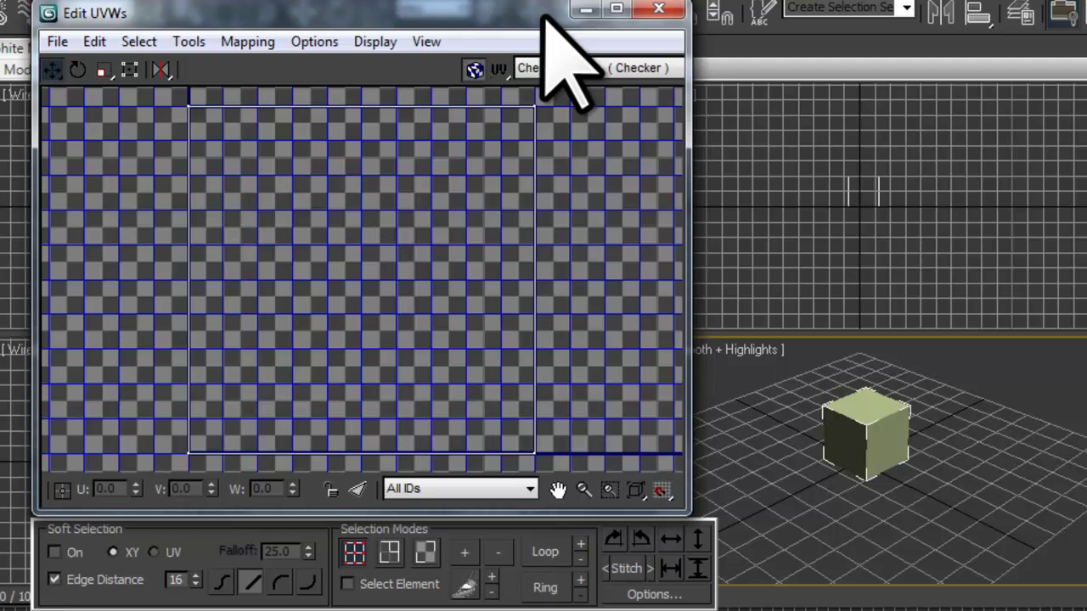
- Select all the box's faces in face mode and apply Flatten Mapping with a 45 face angle threshold and 0.02 spacing
left_click(425, 553)
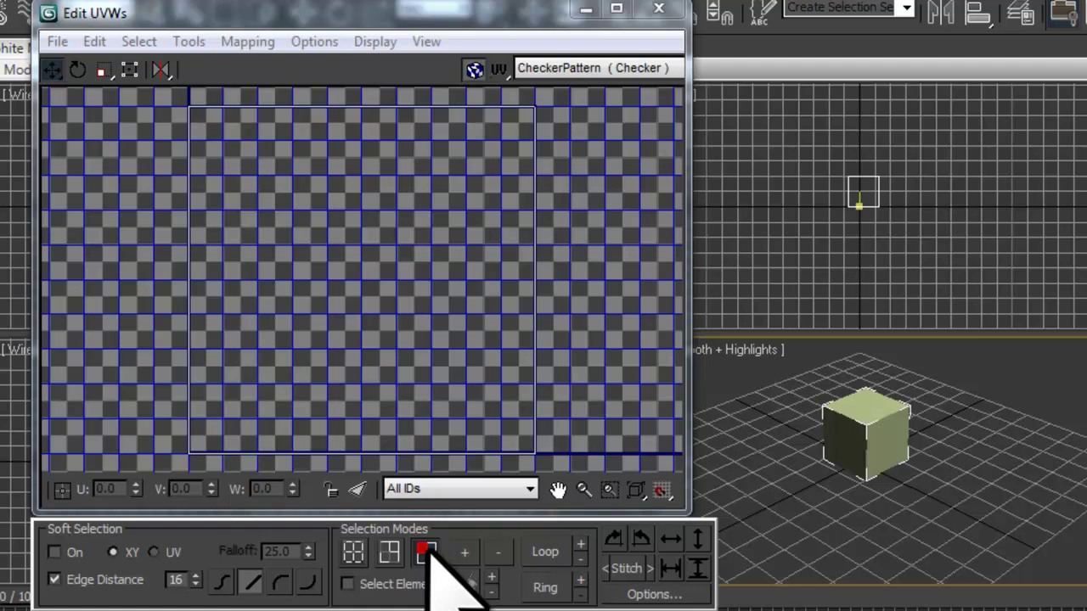
left_click(424, 552)
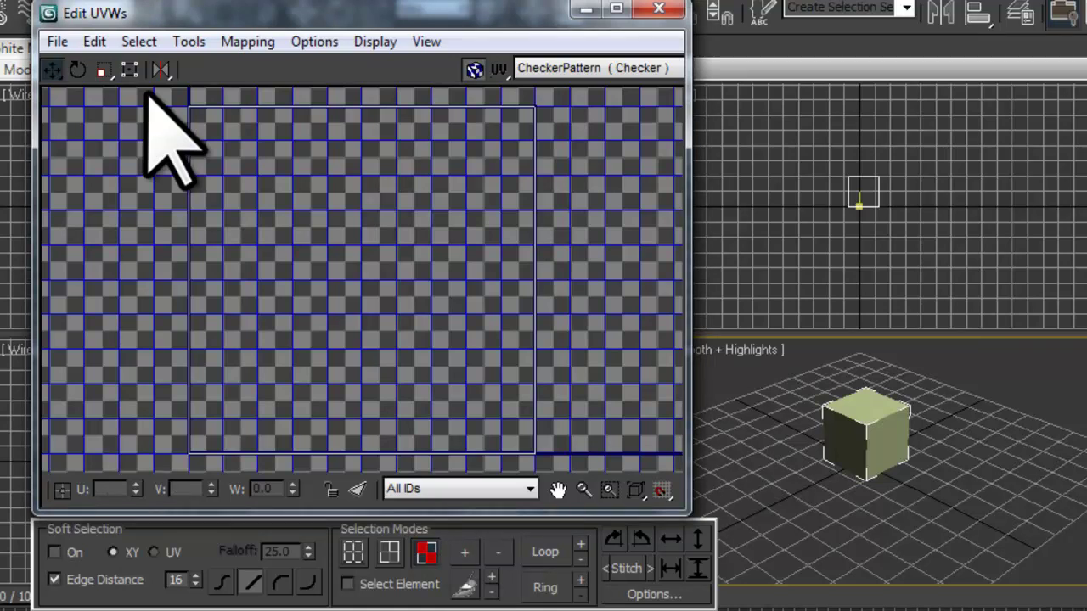
left_click_drag(146, 93, 560, 475)
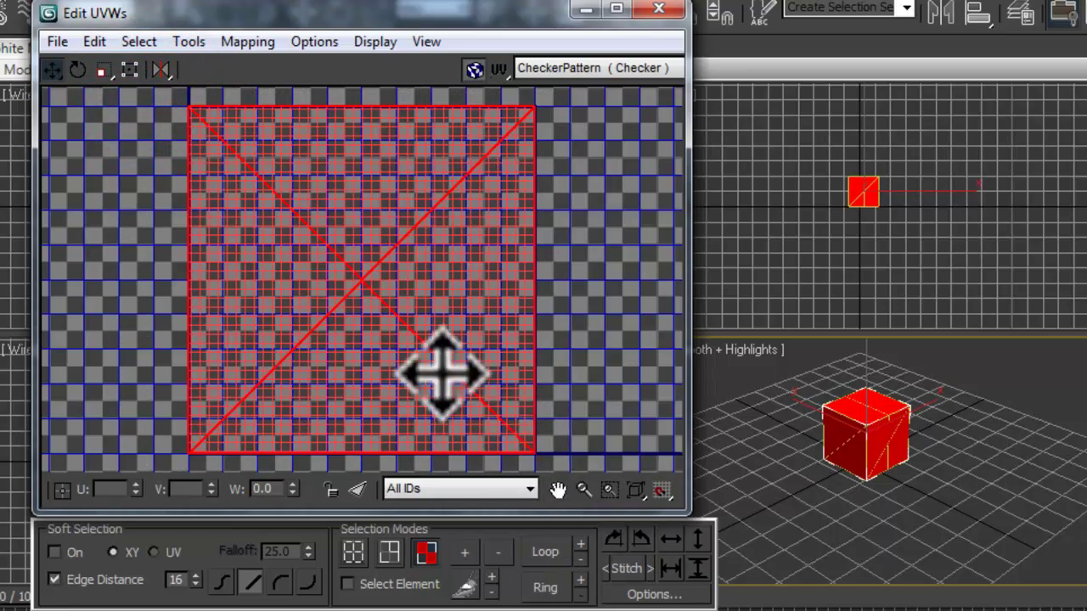
left_click(240, 42)
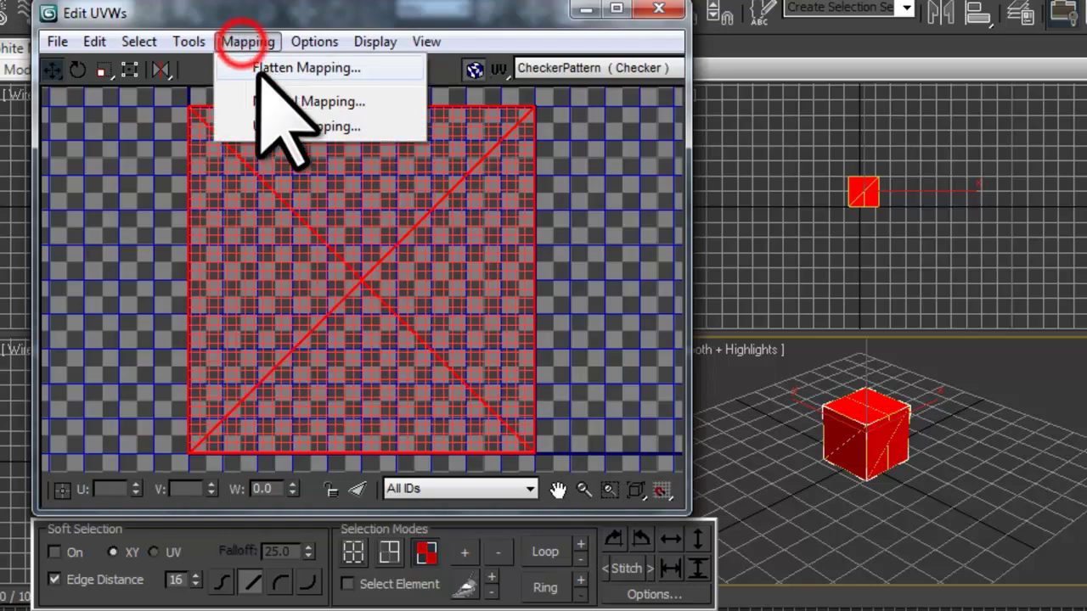
left_click(264, 68)
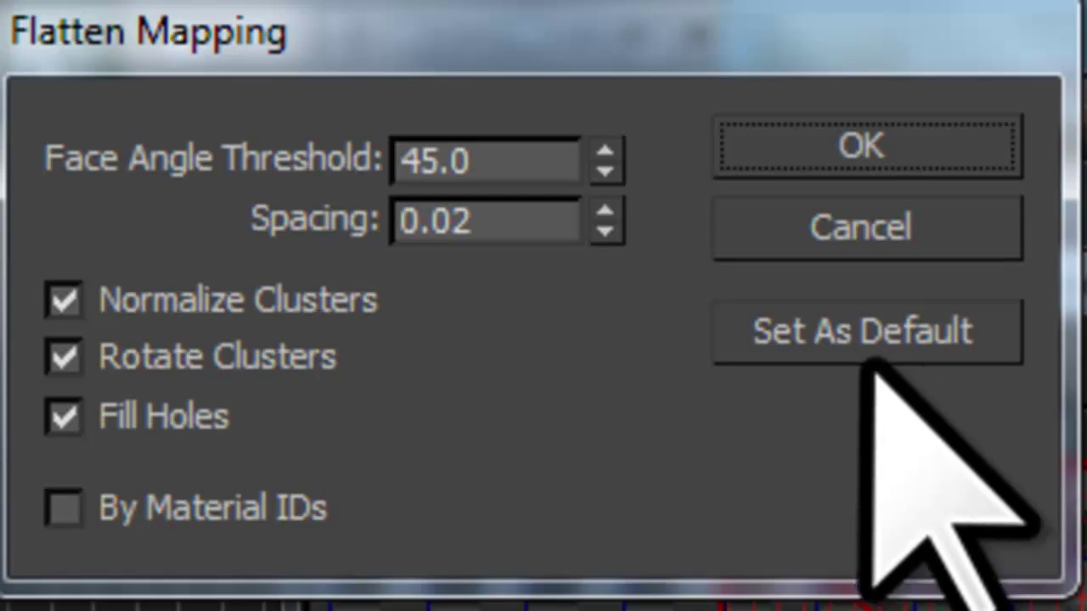
left_click(810, 159)
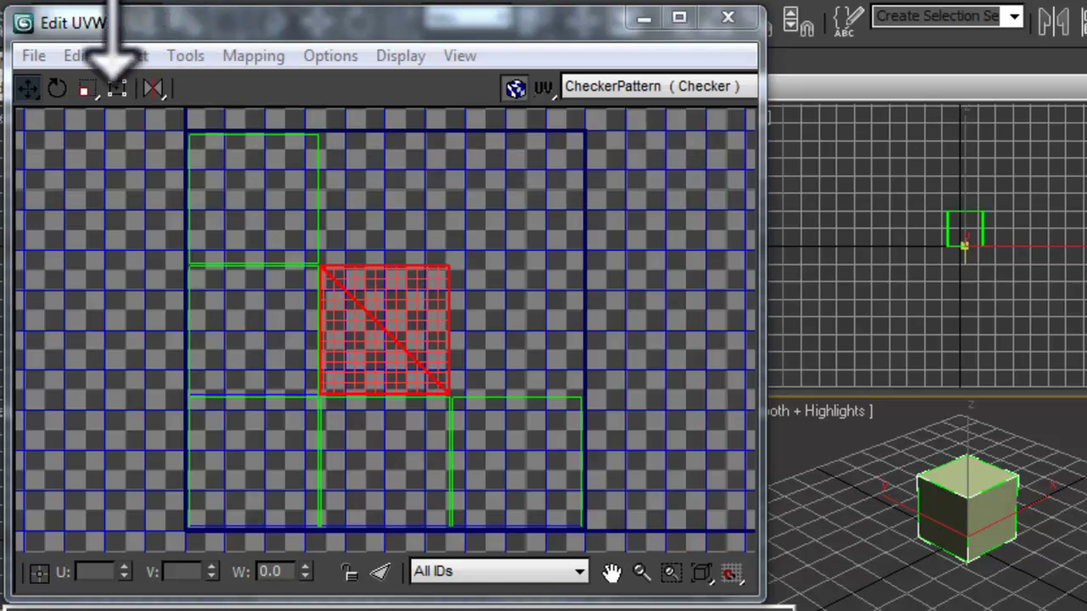
- Render the UVW template of the flattened box at 1024 by 1024
left_click(185, 57)
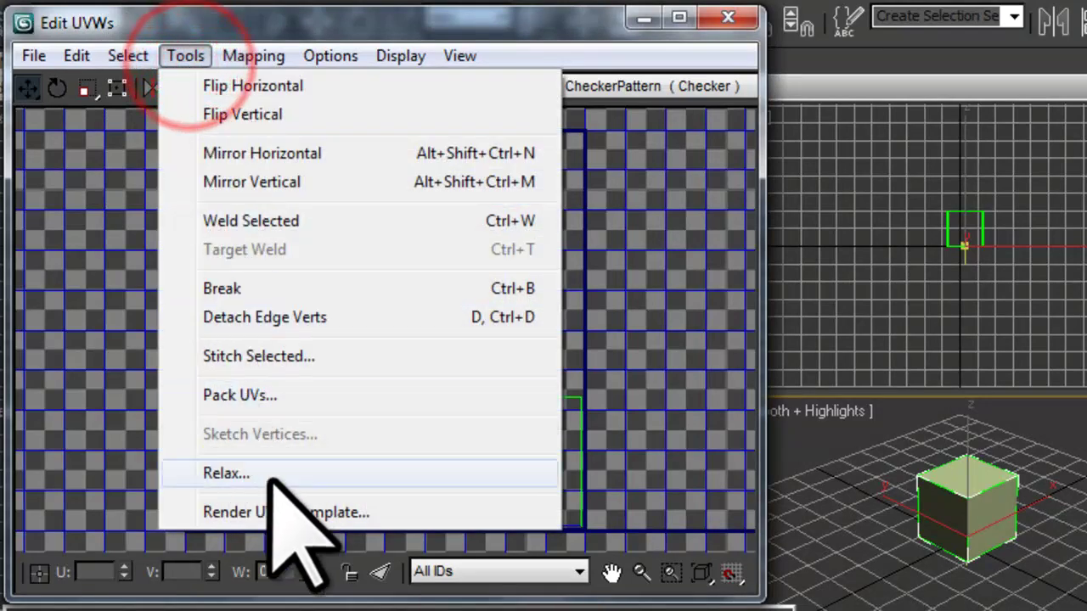
left_click(301, 512)
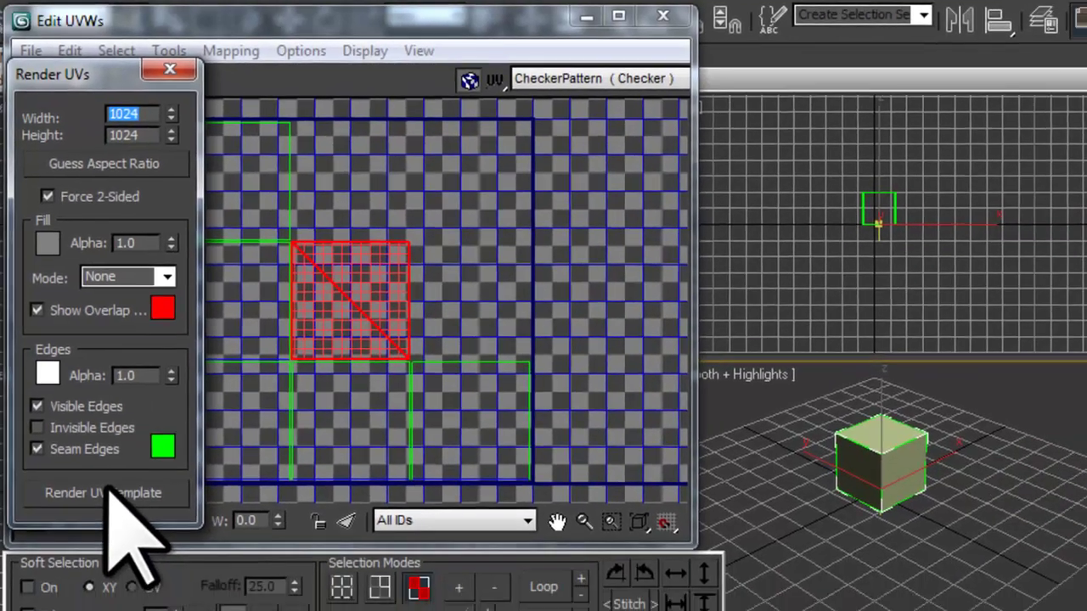
left_click(119, 540)
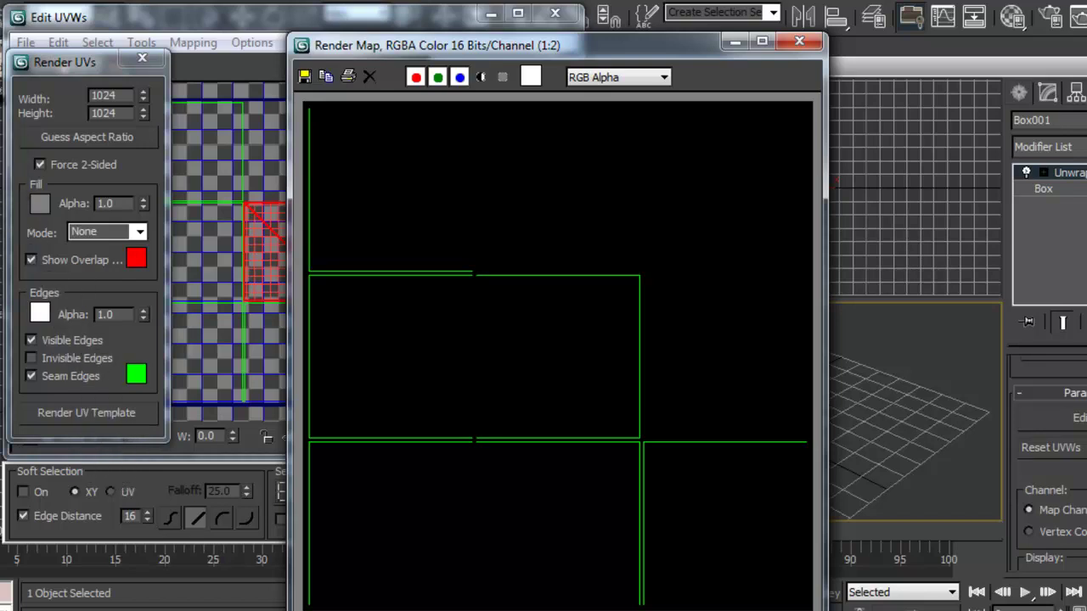
- Save the rendered UV map in the crate folder as a PNG named CrateTexture, using RGB 24 bit with alpha channel
left_click(303, 75)
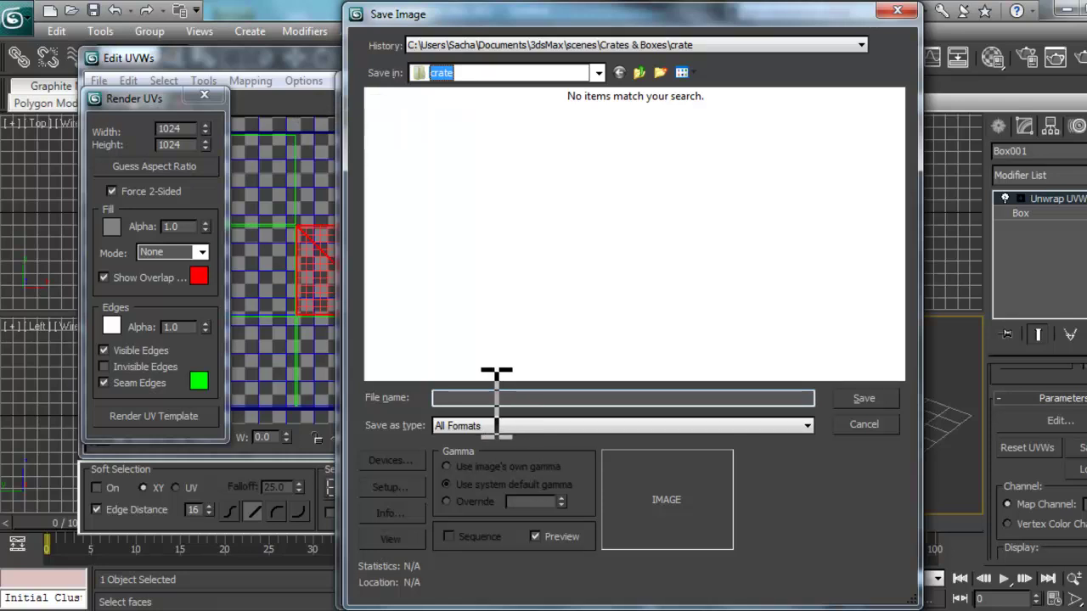
left_click(473, 426)
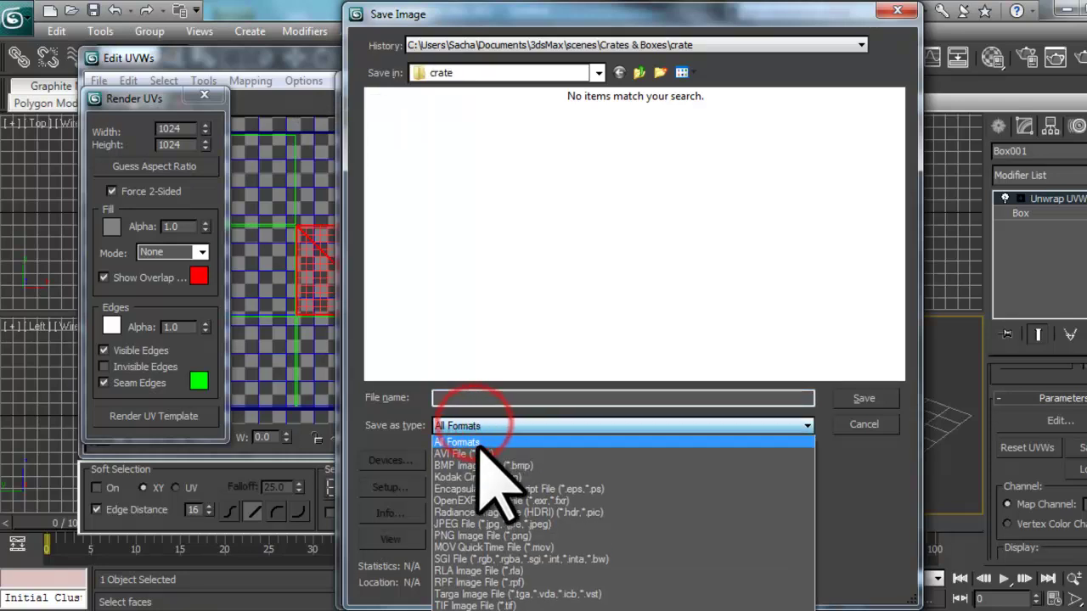
left_click(486, 536)
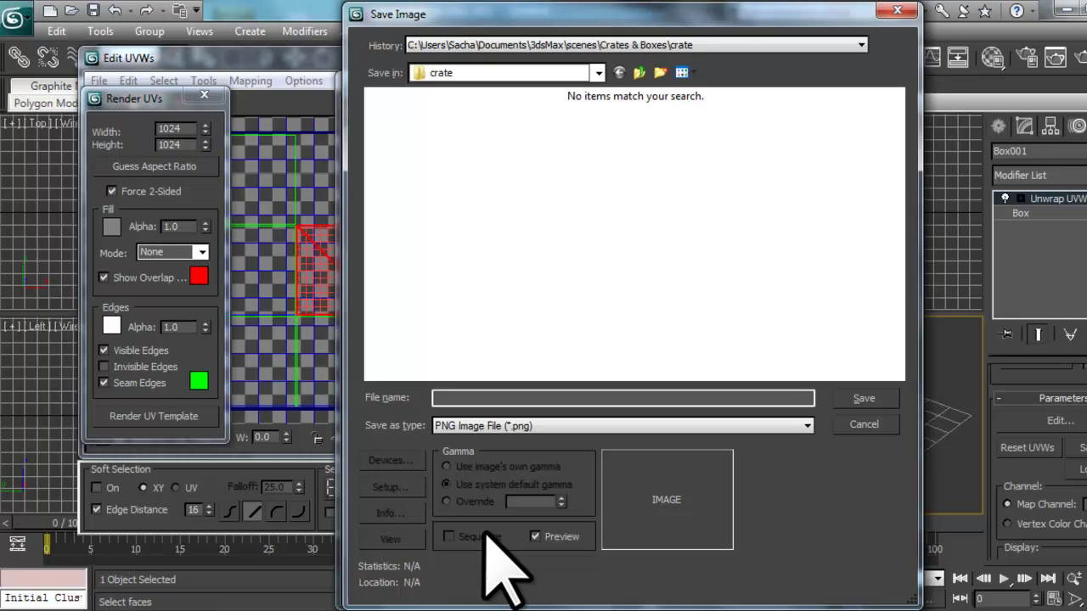
left_click(464, 395)
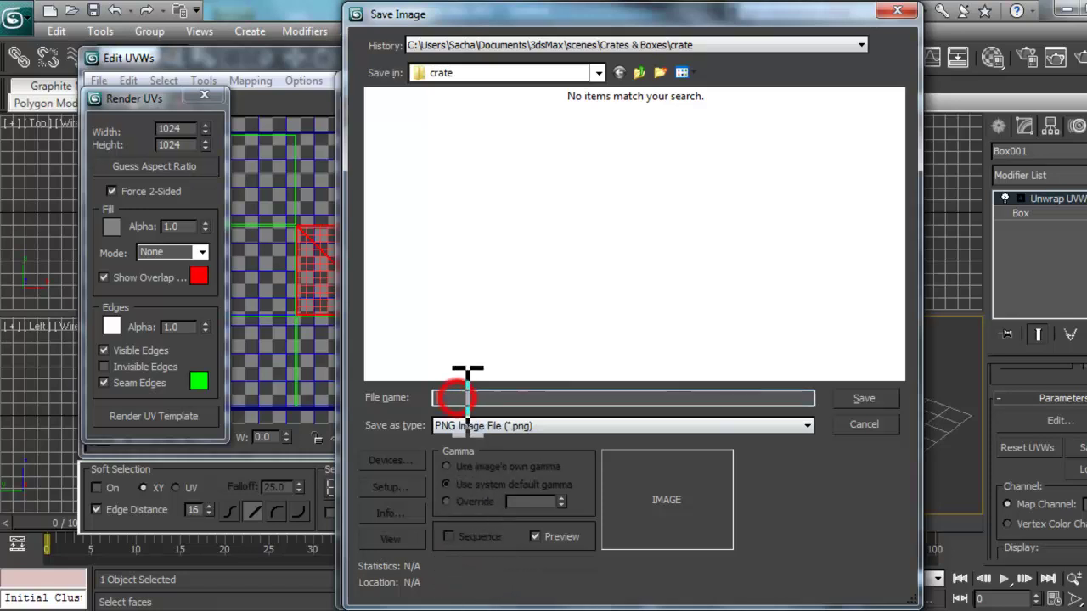
type("CrateTexture")
left_click(850, 399)
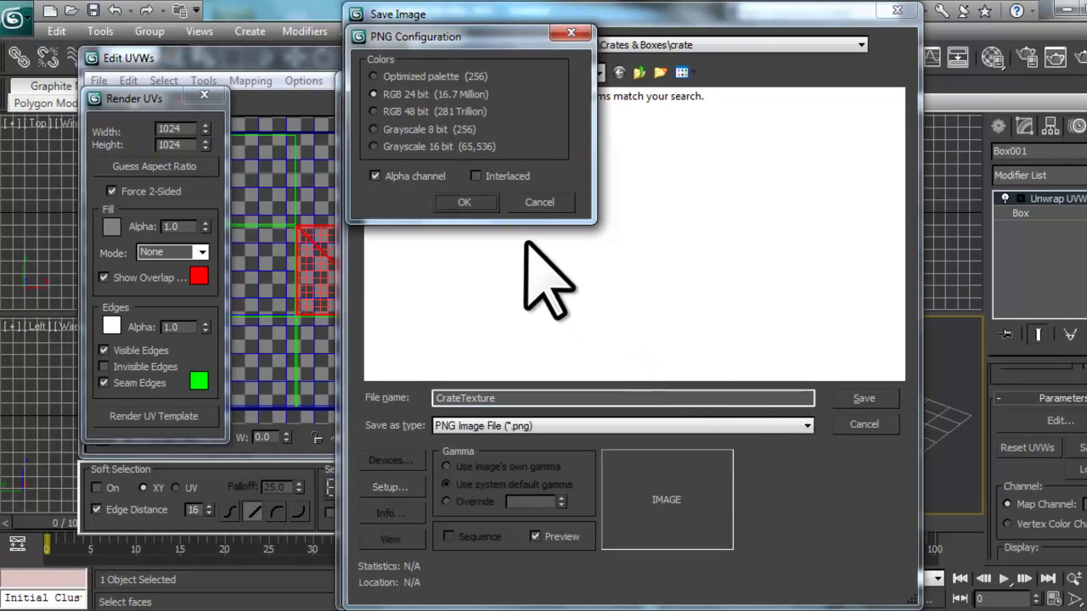
left_click(465, 202)
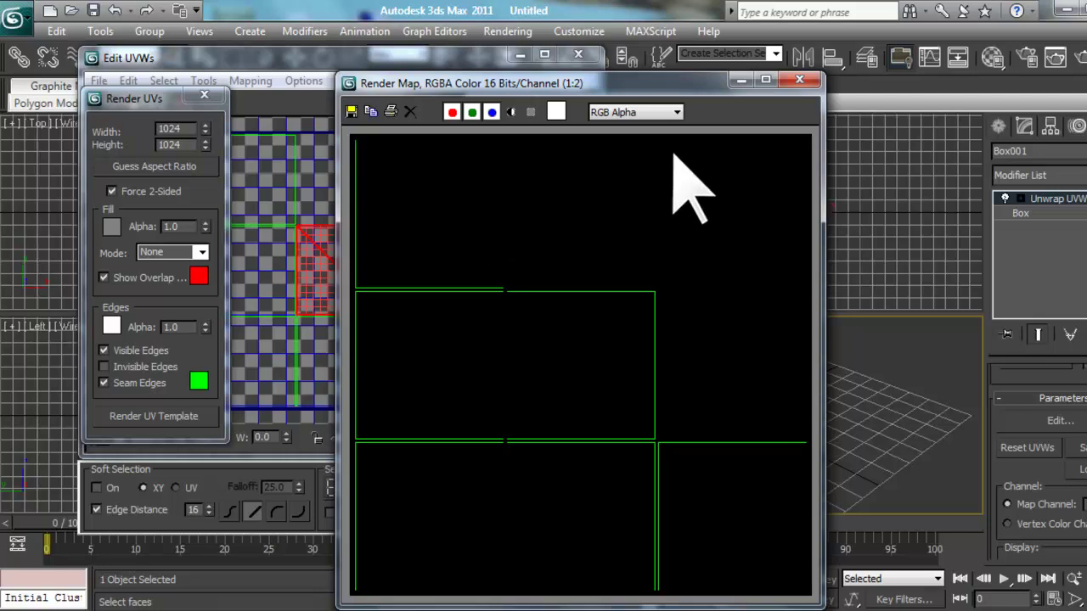
- Close the rendered map, the UV render settings and the UVW editor
left_click(799, 81)
left_click(205, 94)
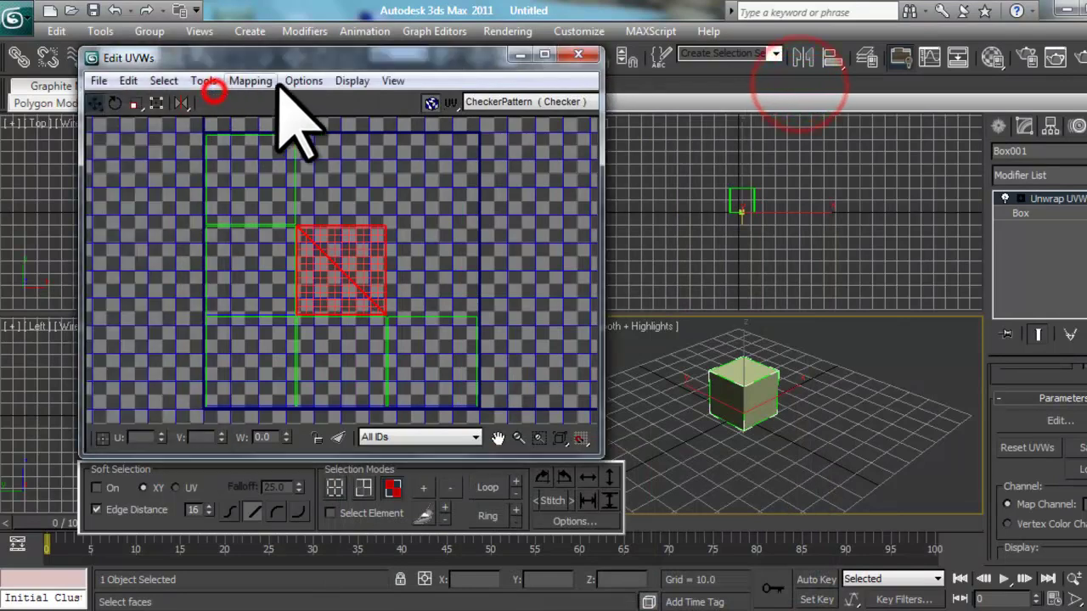
left_click(578, 54)
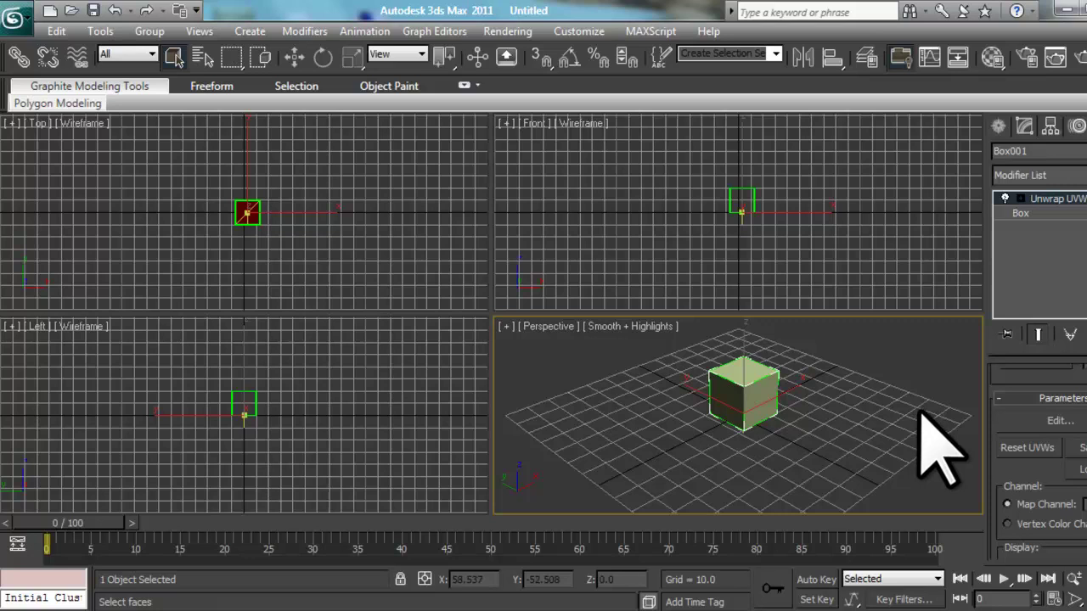
- Convert the unwrapped box to an Editable Mesh
left_click(748, 396)
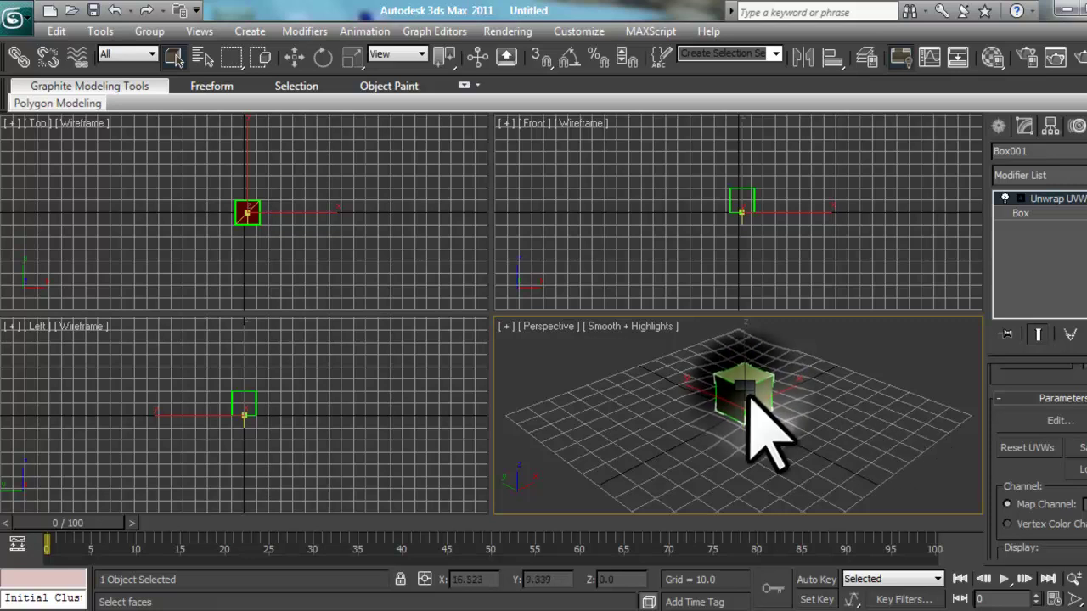
right_click(746, 402)
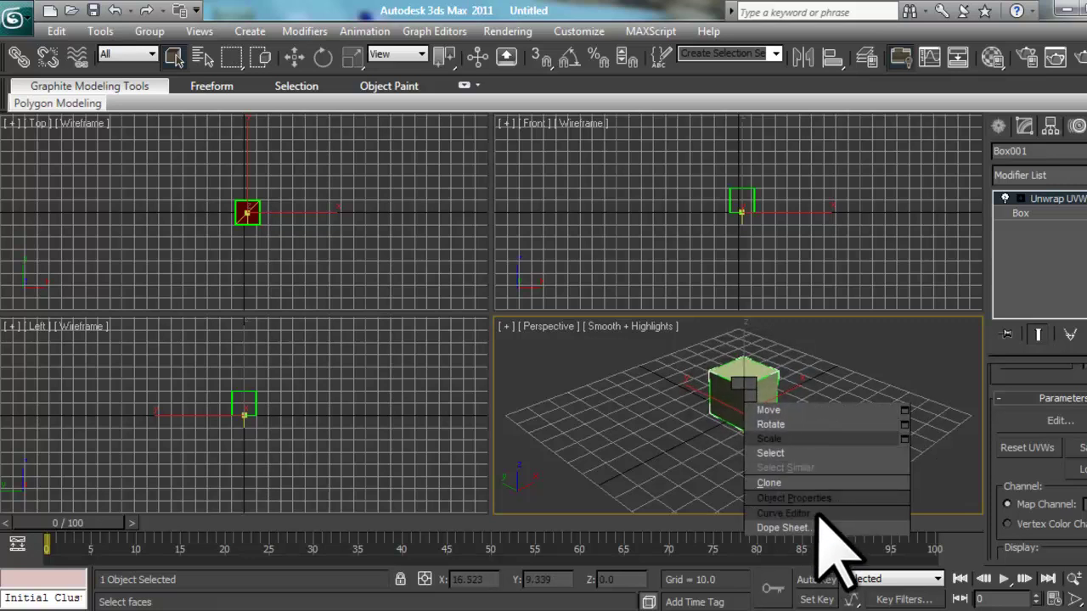
mouse_move(815, 557)
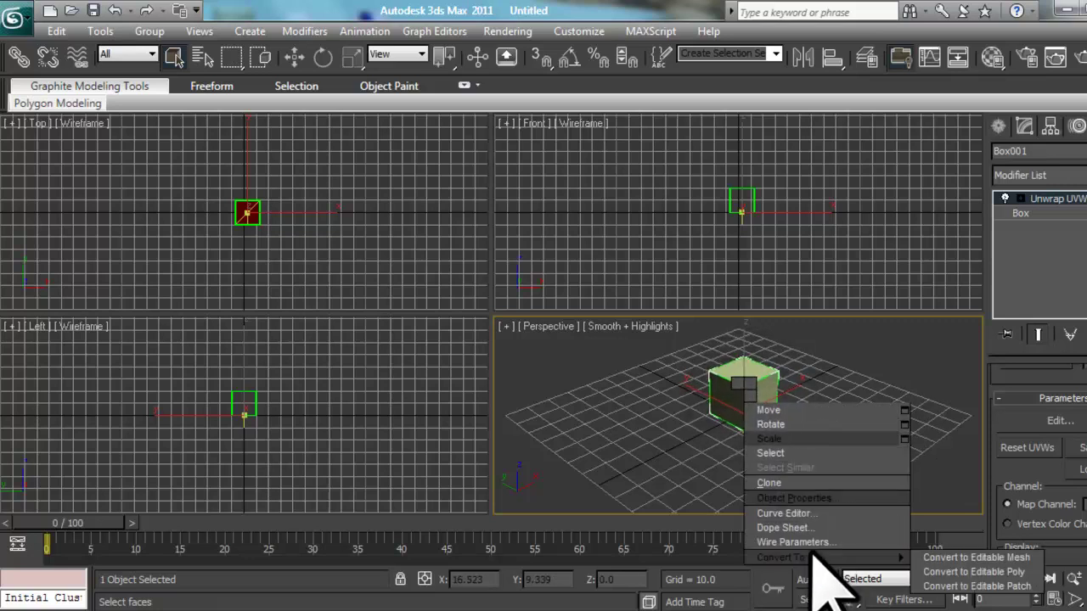
left_click(984, 557)
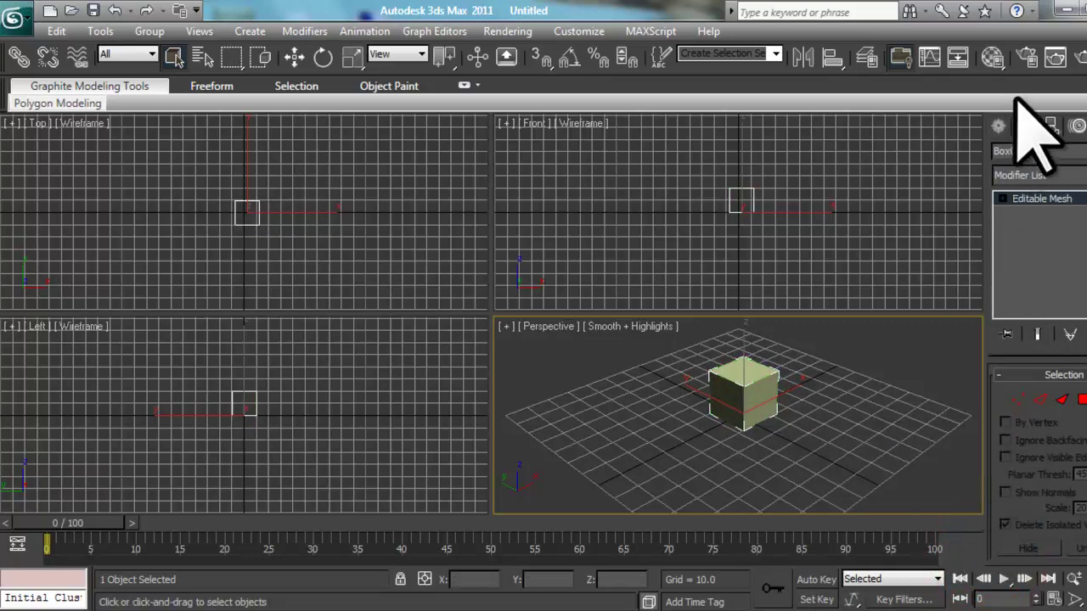
- Minimize 3ds Max and switch to Photoshop
left_click(1065, 7)
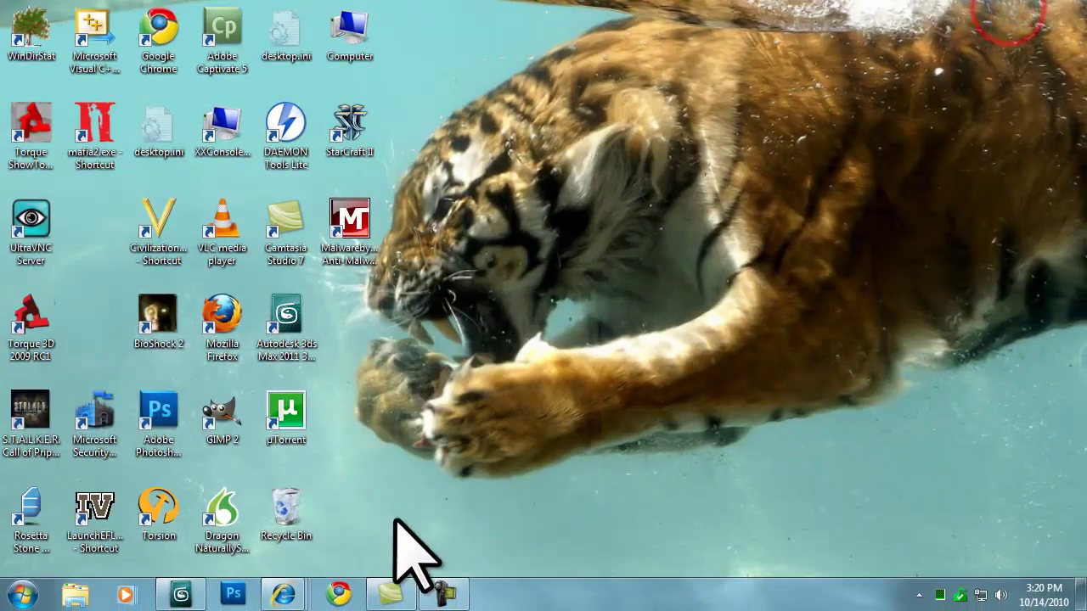
left_click(232, 593)
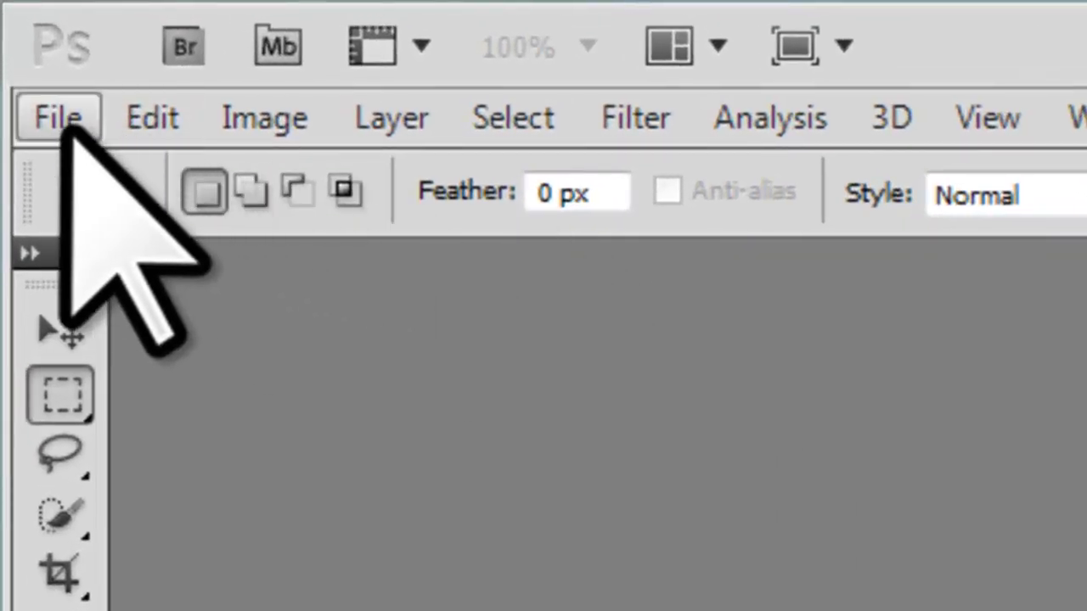
- Open the UV template CrateTexture.png from the crate folder
left_click(64, 126)
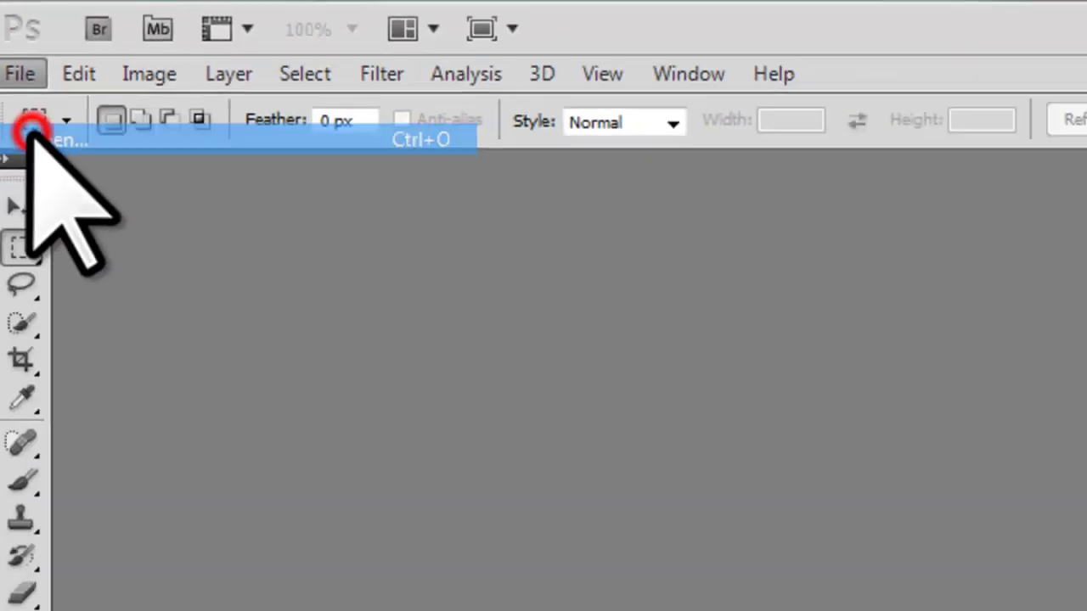
left_click(82, 223)
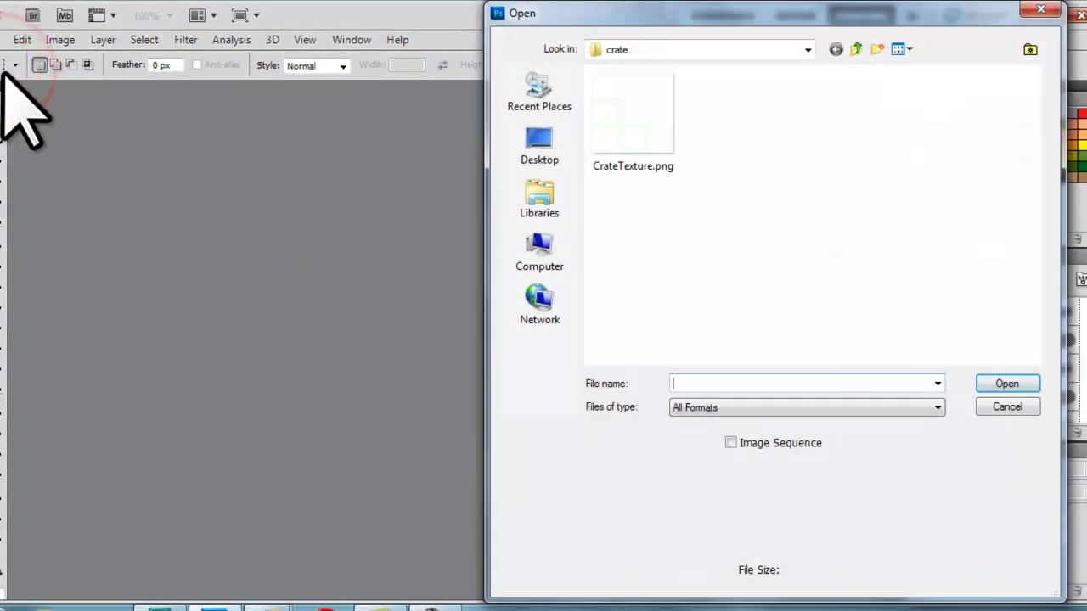
double_click(666, 151)
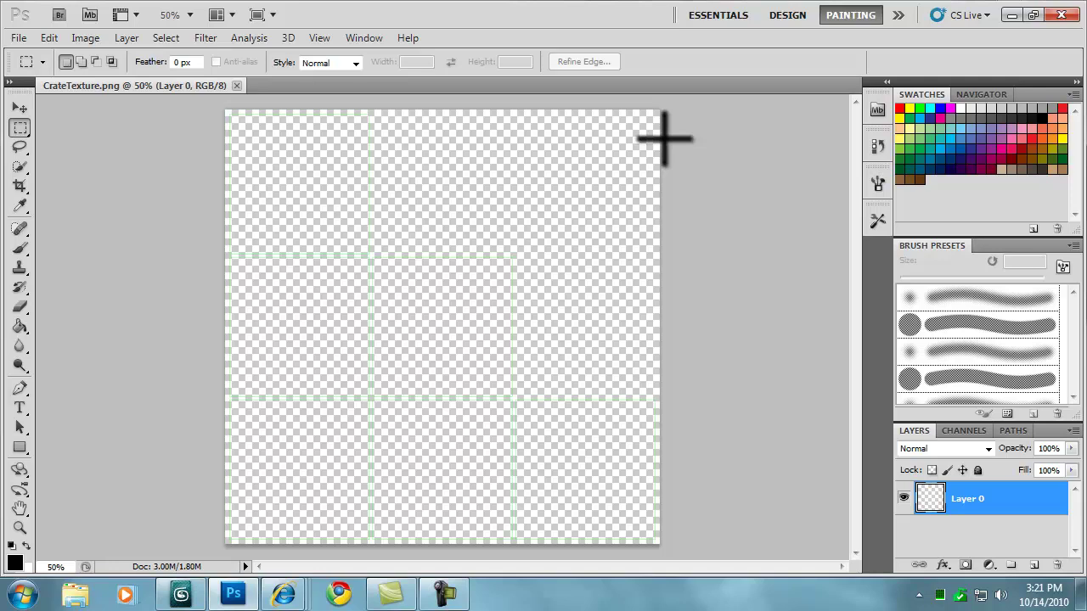
right_click(285, 597)
left_click(286, 514)
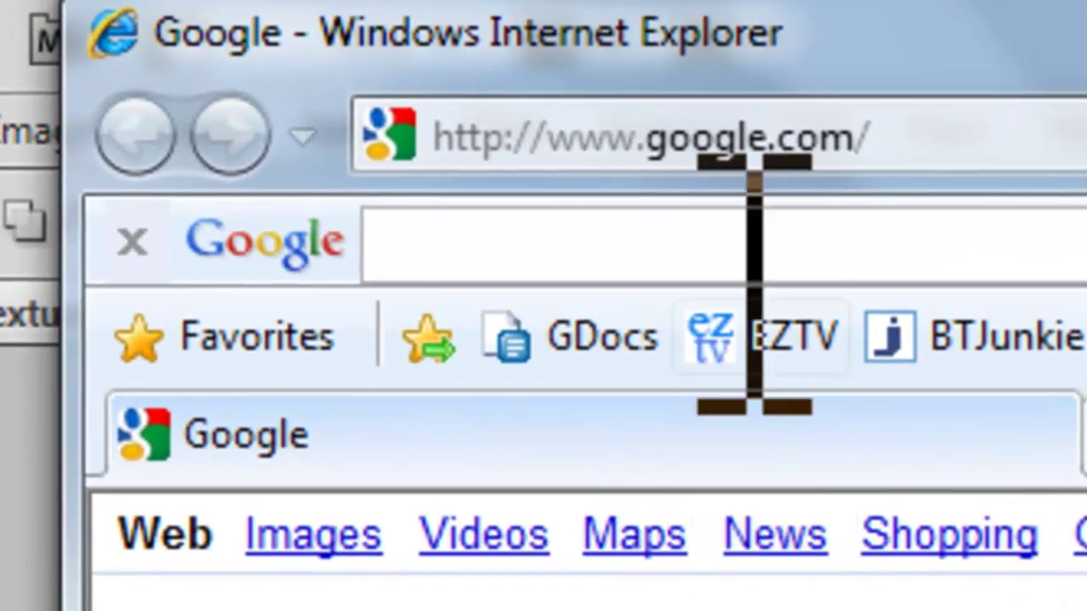
left_click(800, 133)
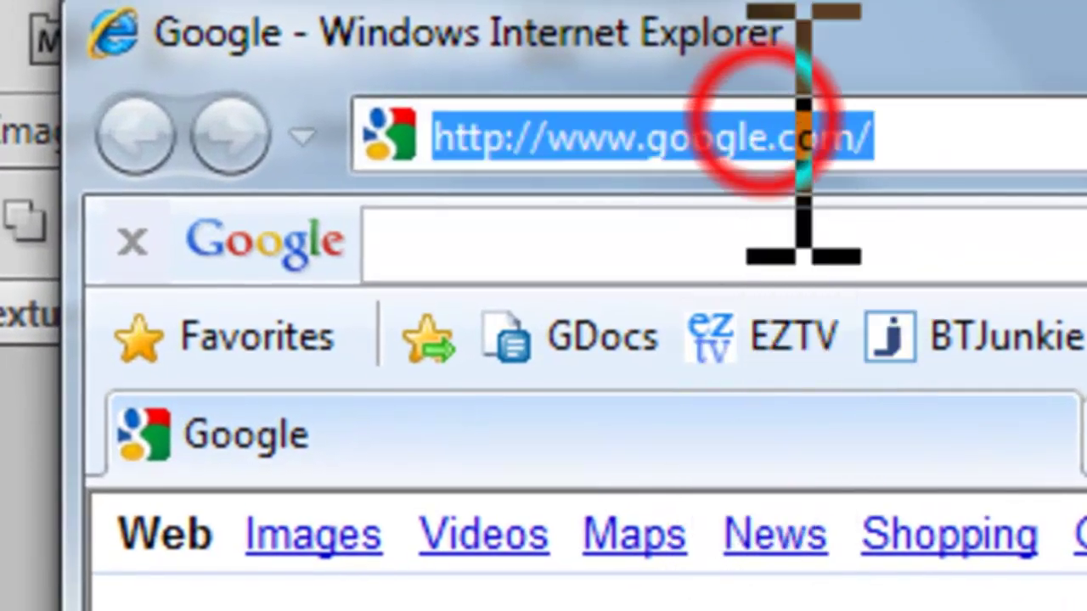
type("www.google.com")
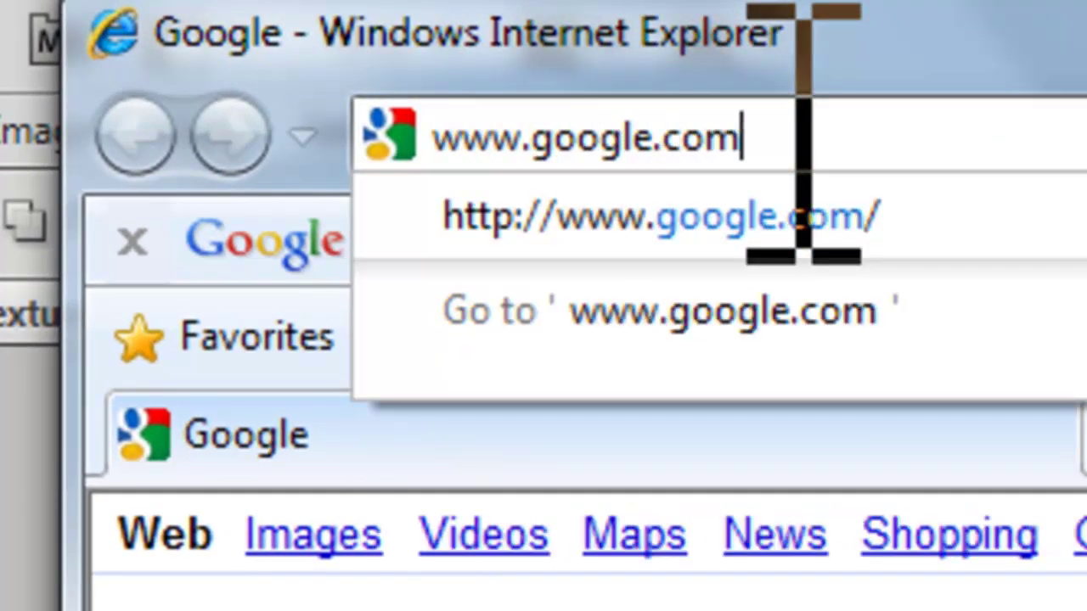
key("Return")
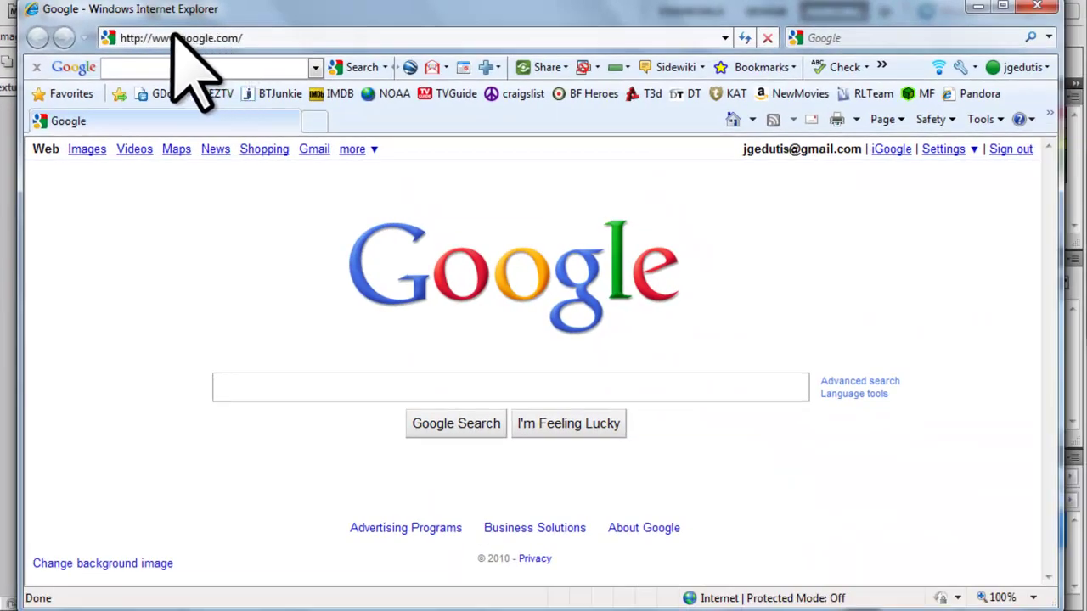
- Search Google Images for "wooden crate texture"
left_click(87, 149)
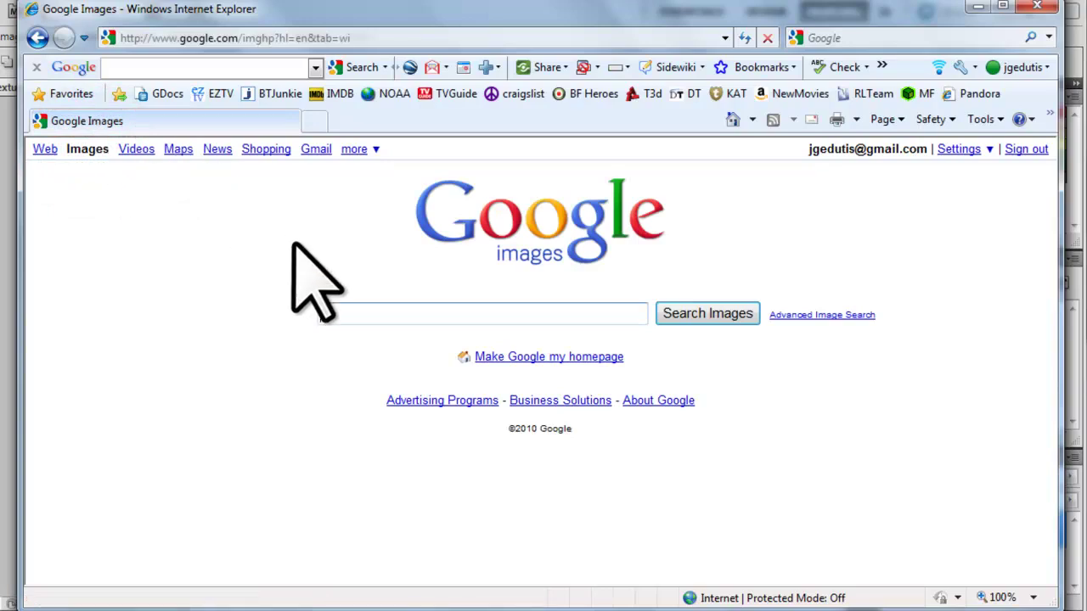
left_click(360, 315)
type("wood")
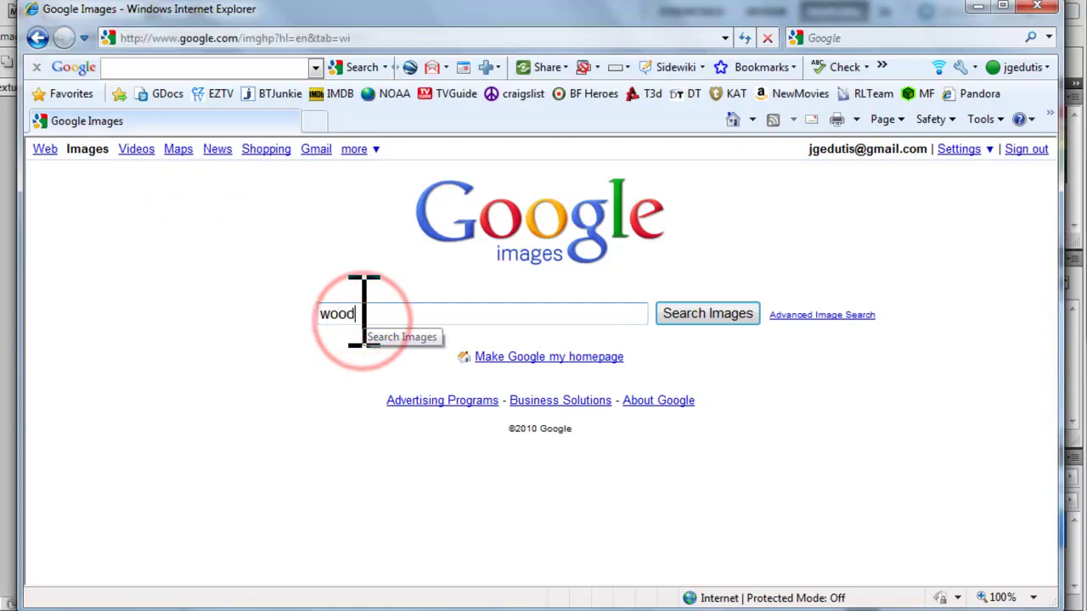
type("en crate texture")
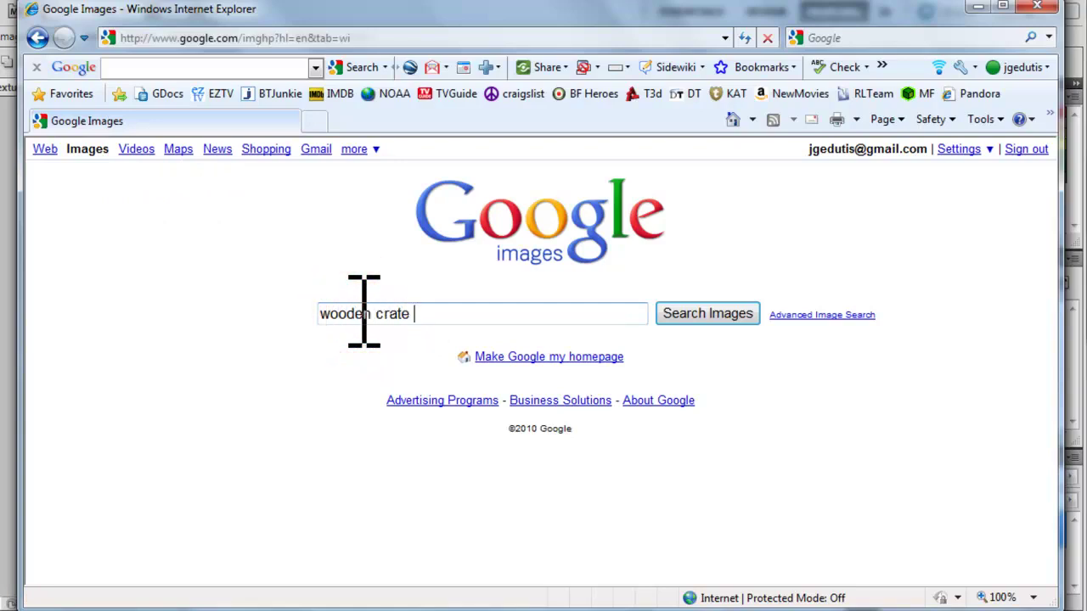
key("Return")
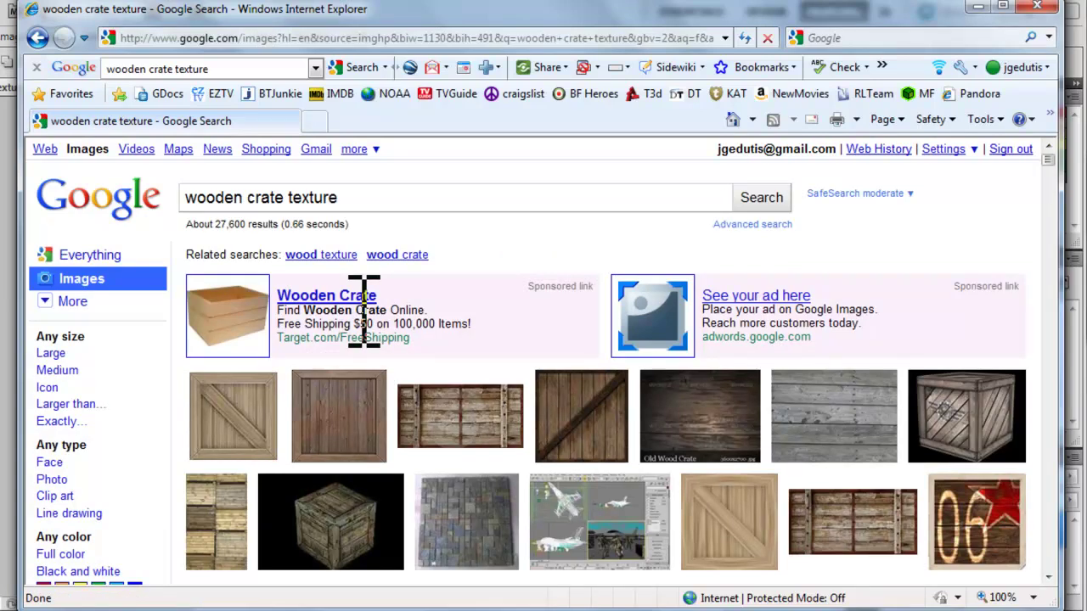
- Open the framed crate image with reddish-brown vertical planks from the image results and copy it
mouse_move(373, 378)
left_click(325, 395)
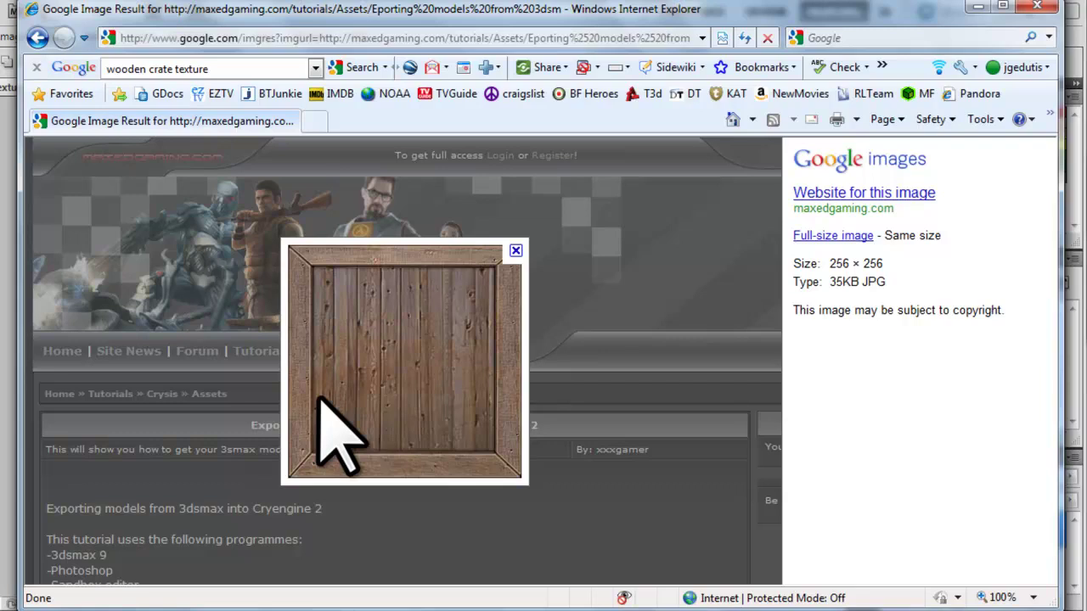
right_click(389, 314)
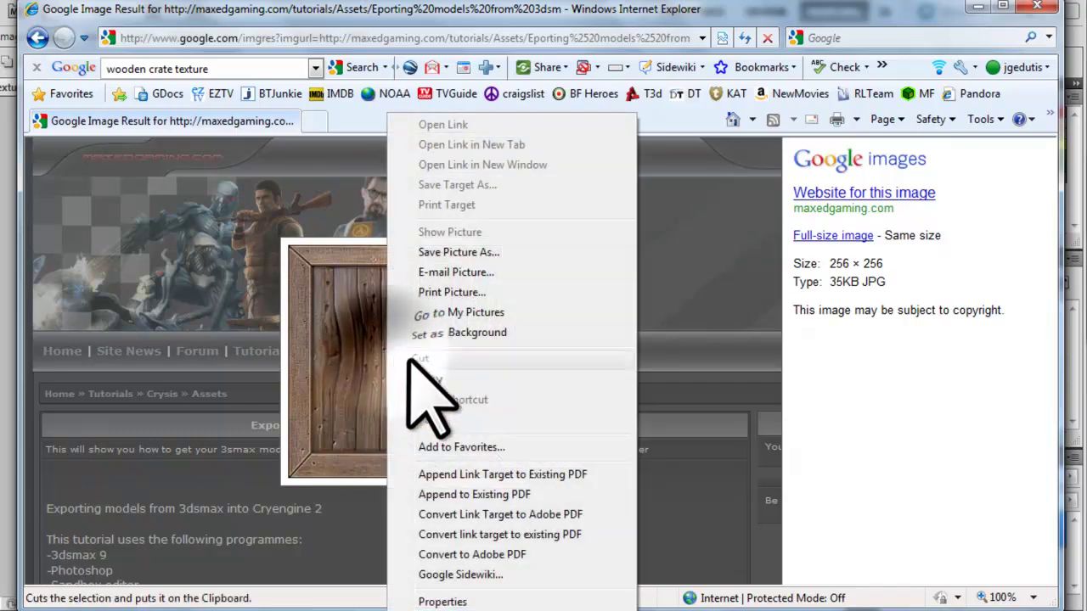
left_click(429, 378)
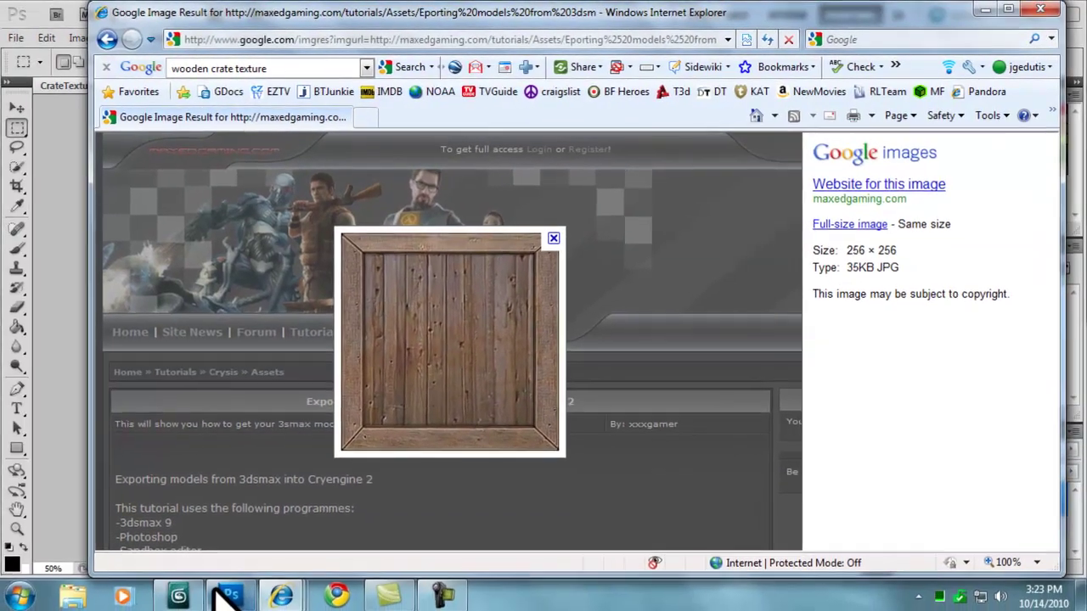
- Switch to Photoshop, create a 256 × 256 pixel document named CrateTexture and paste the copied crate image into it
left_click(227, 594)
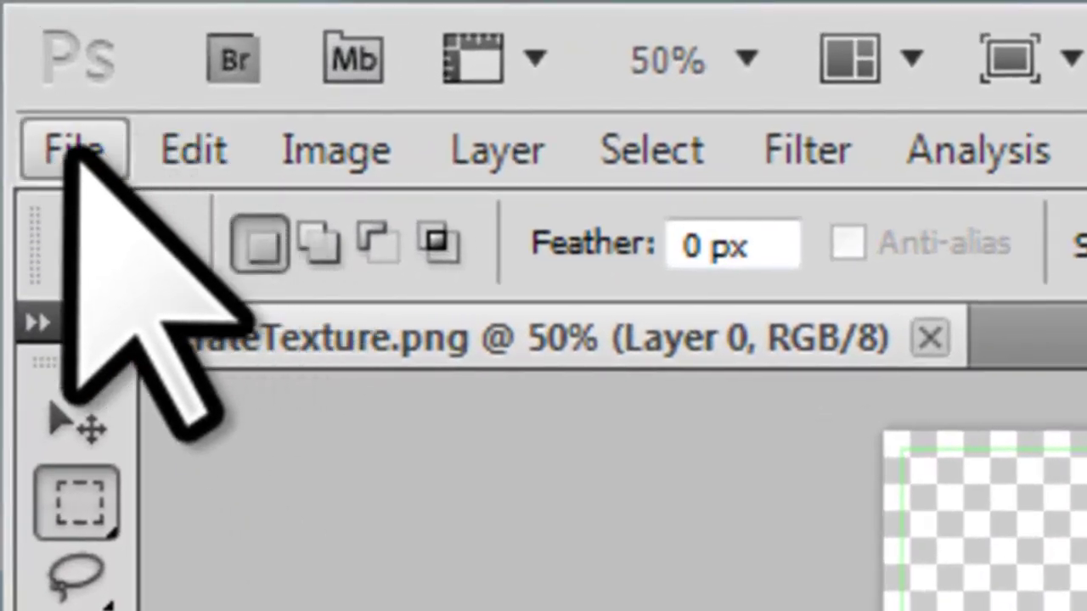
left_click(68, 148)
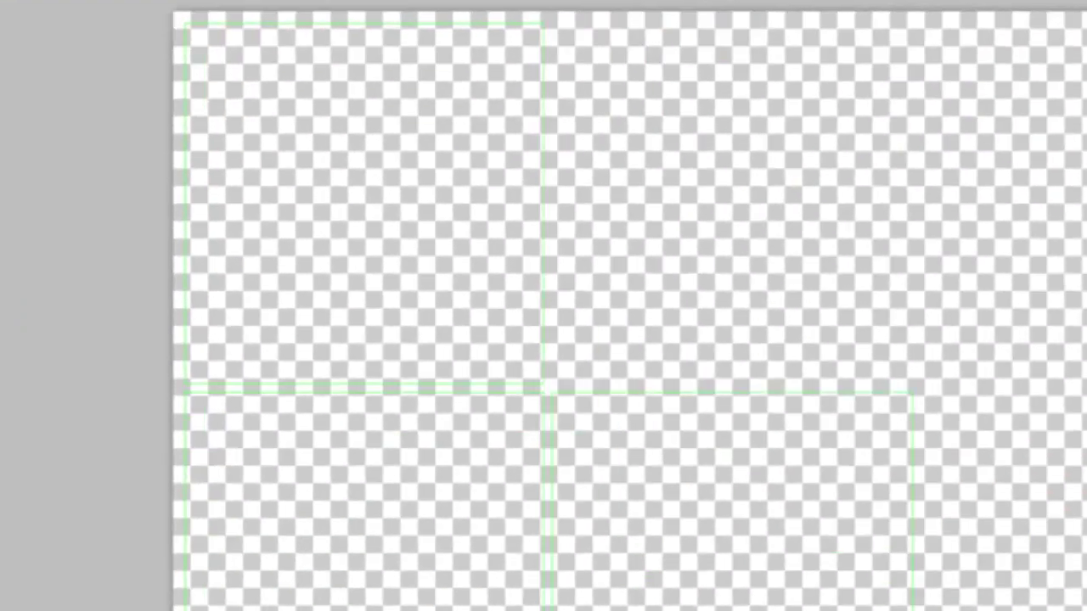
key("ctrl+n")
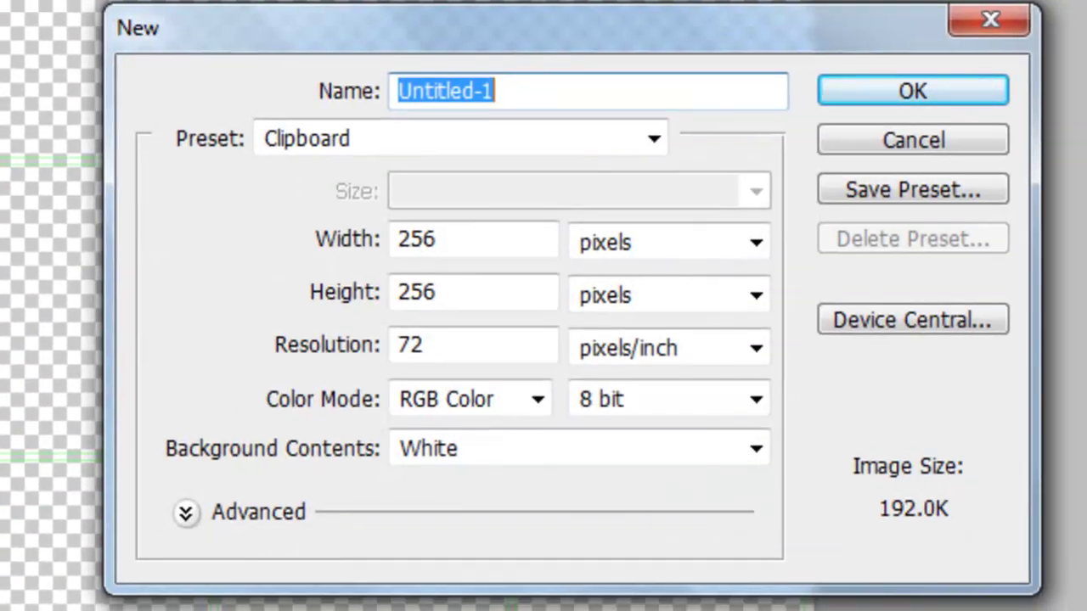
type("Crate")
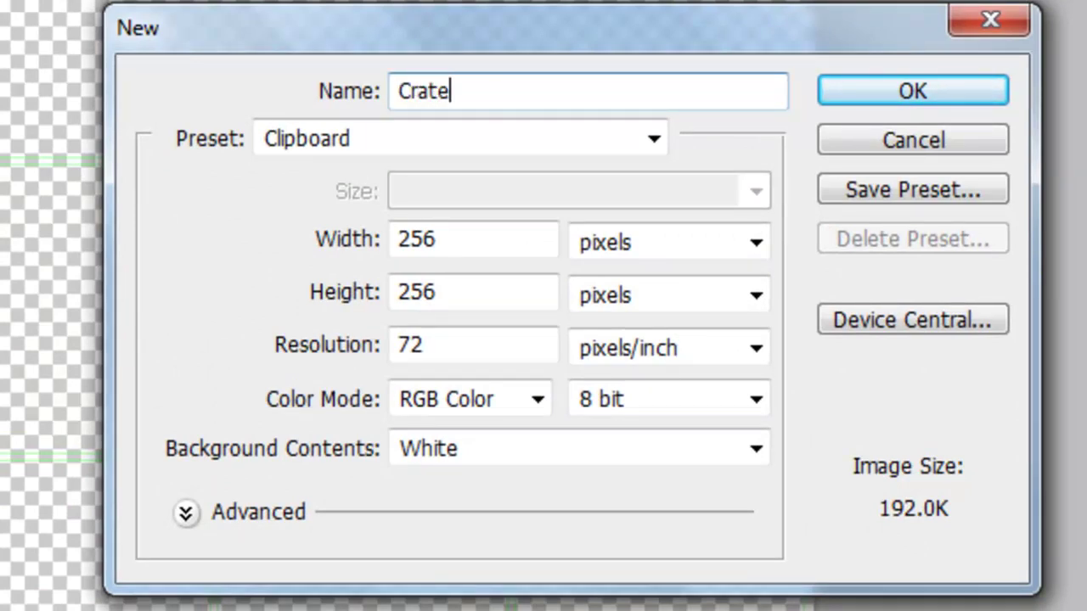
type("Texture")
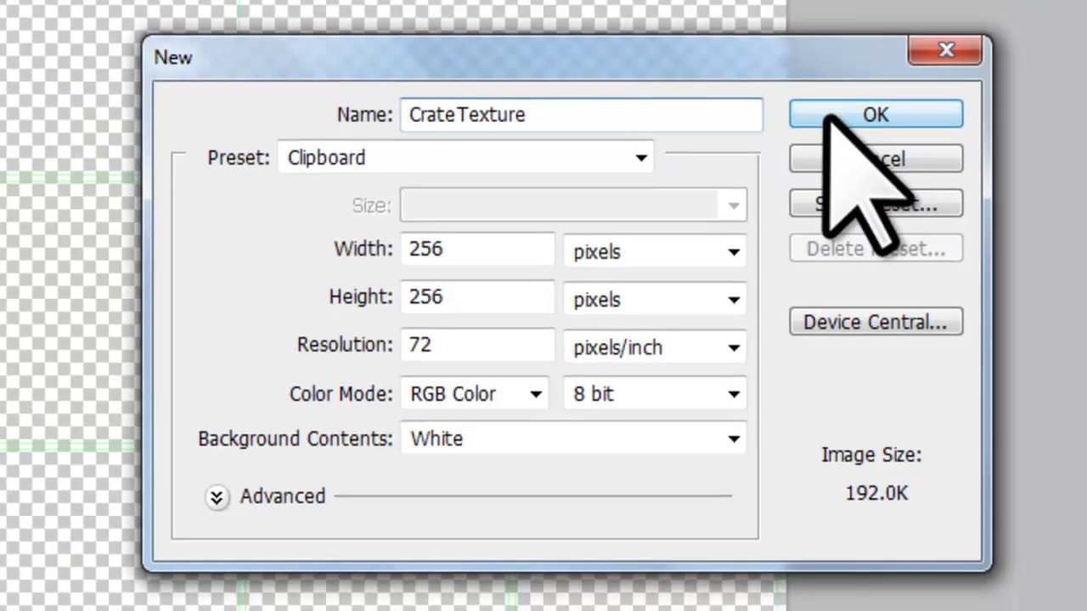
left_click(900, 93)
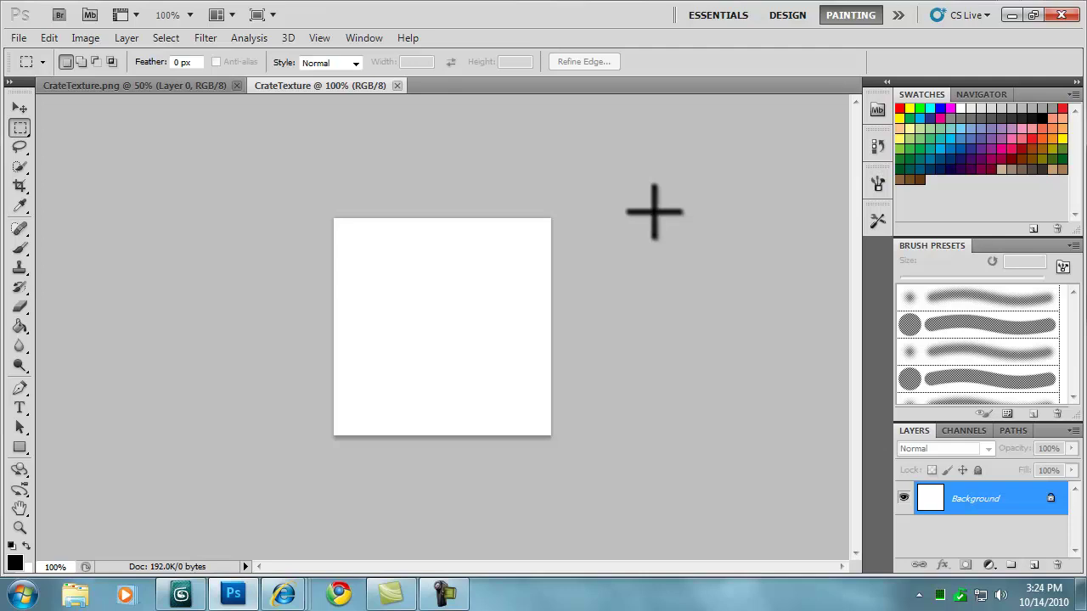
key("ctrl+v")
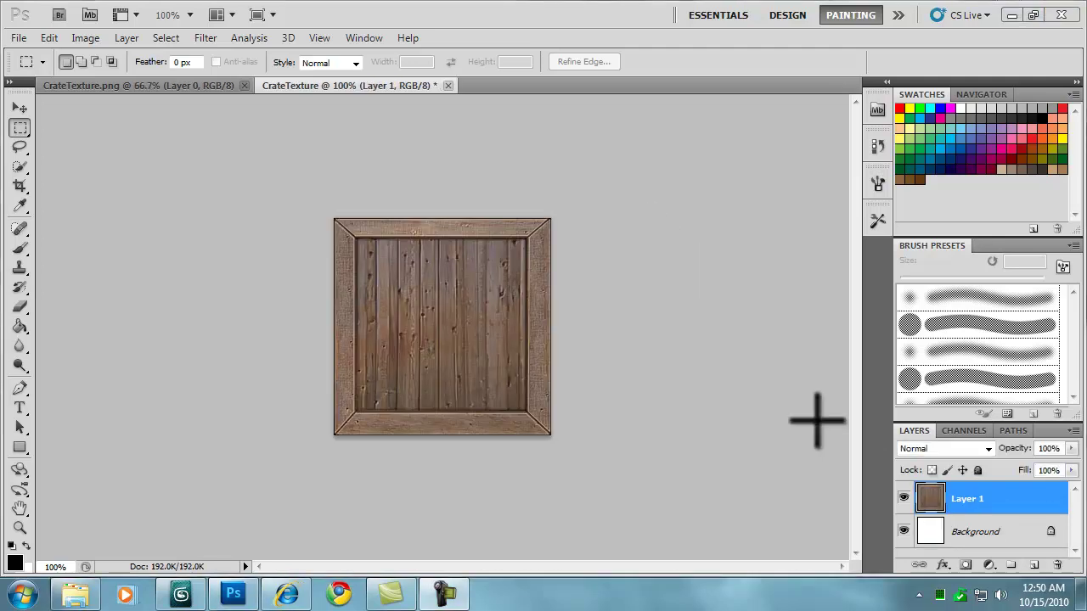
- Add a new layer to the CrateTexture.png template and confirm black (000000) as the foreground color
left_click(157, 85)
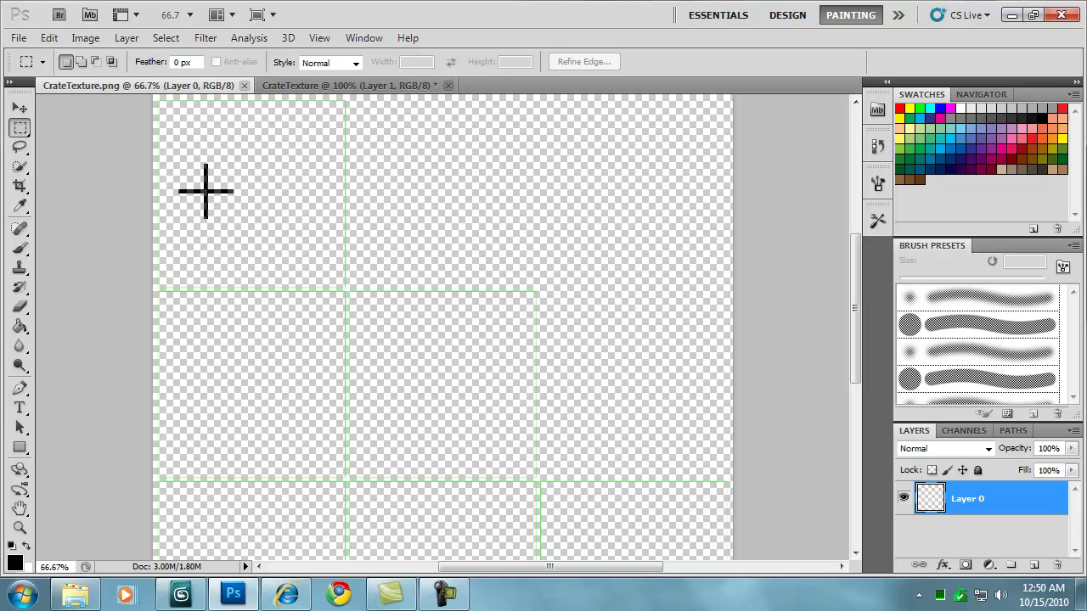
left_click(1033, 565)
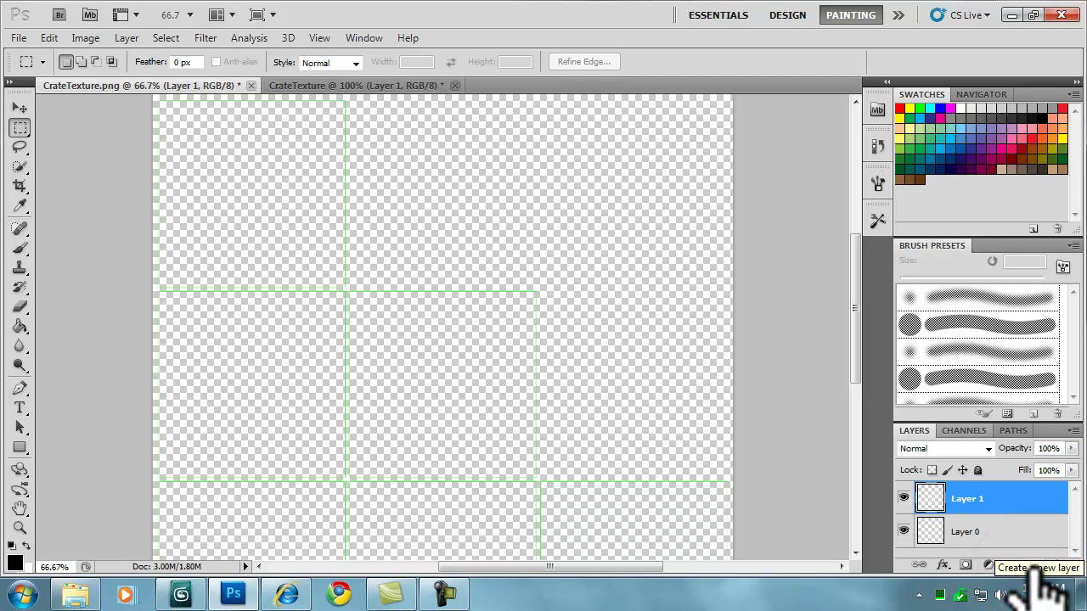
left_click(14, 563)
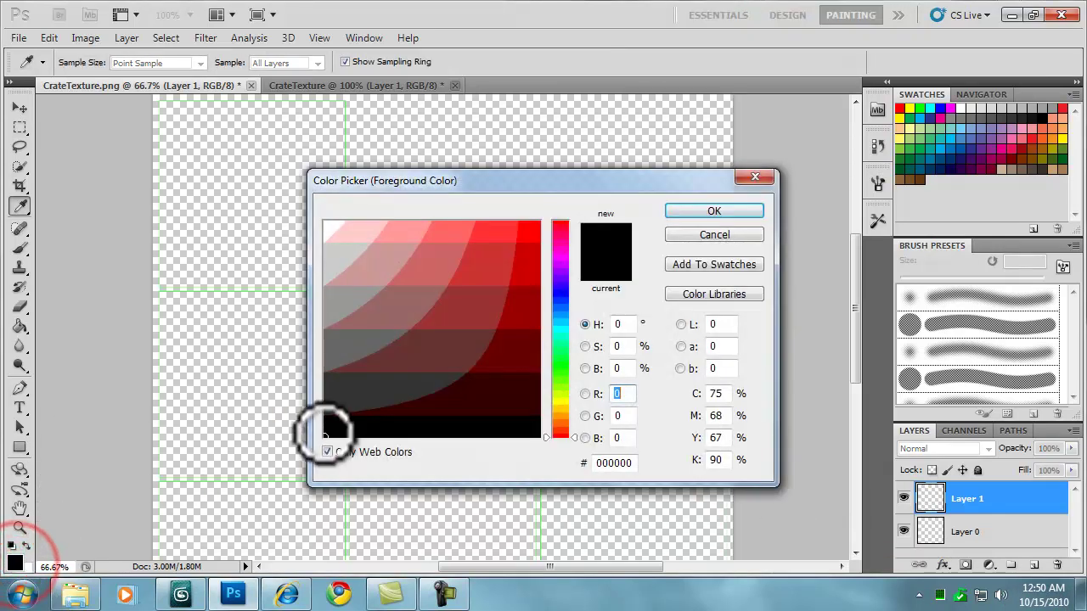
left_click(327, 452)
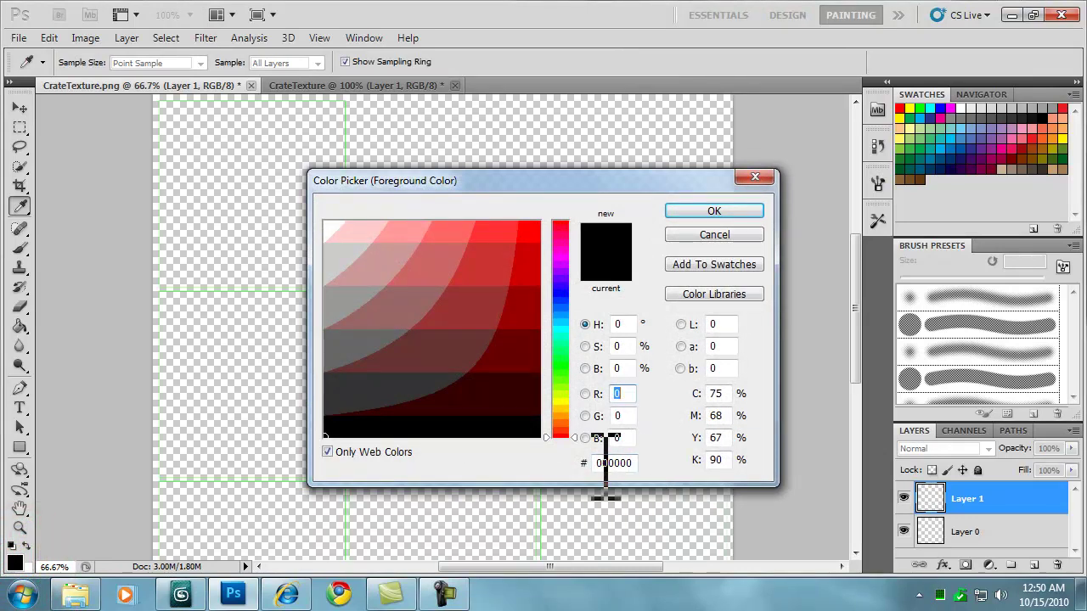
left_click(703, 212)
- Fill the new layer with black using the Paint Bucket Tool and move it below Layer 0
key("m")
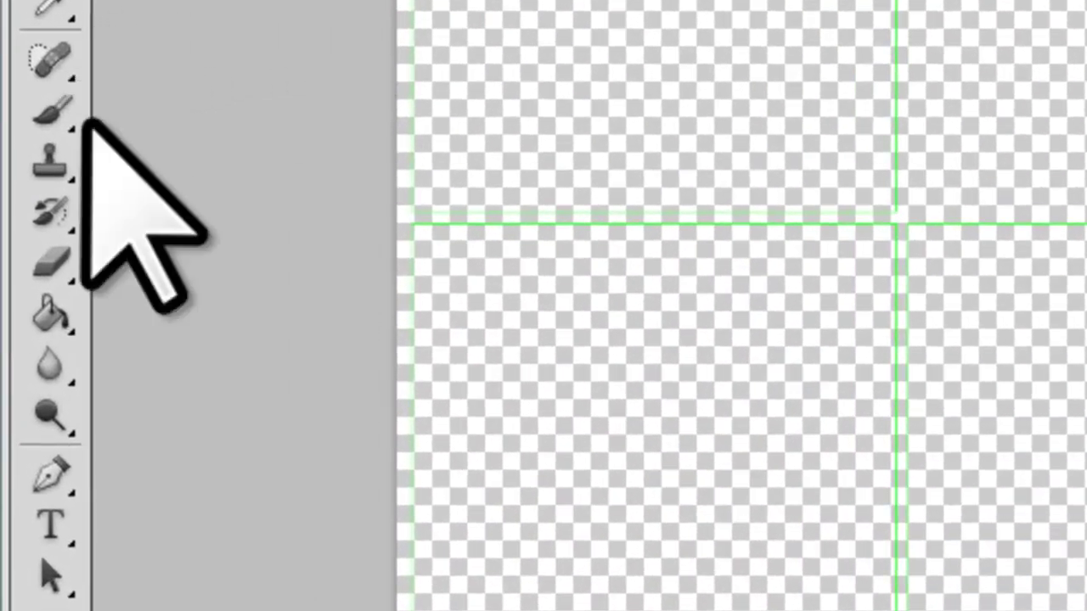
left_click(28, 325)
left_click(56, 314)
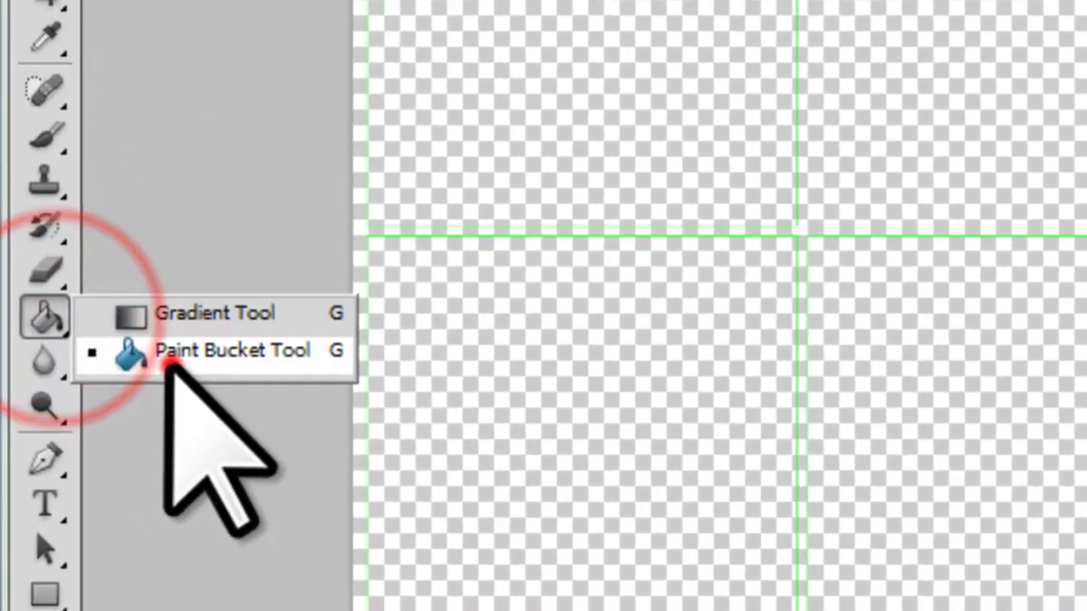
left_click(168, 357)
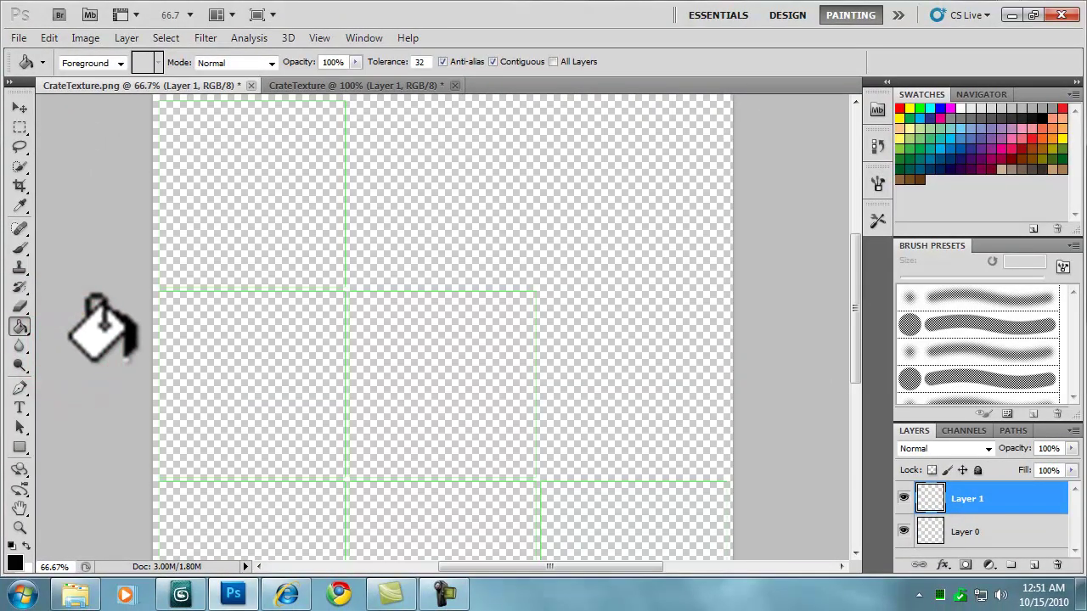
left_click(544, 391)
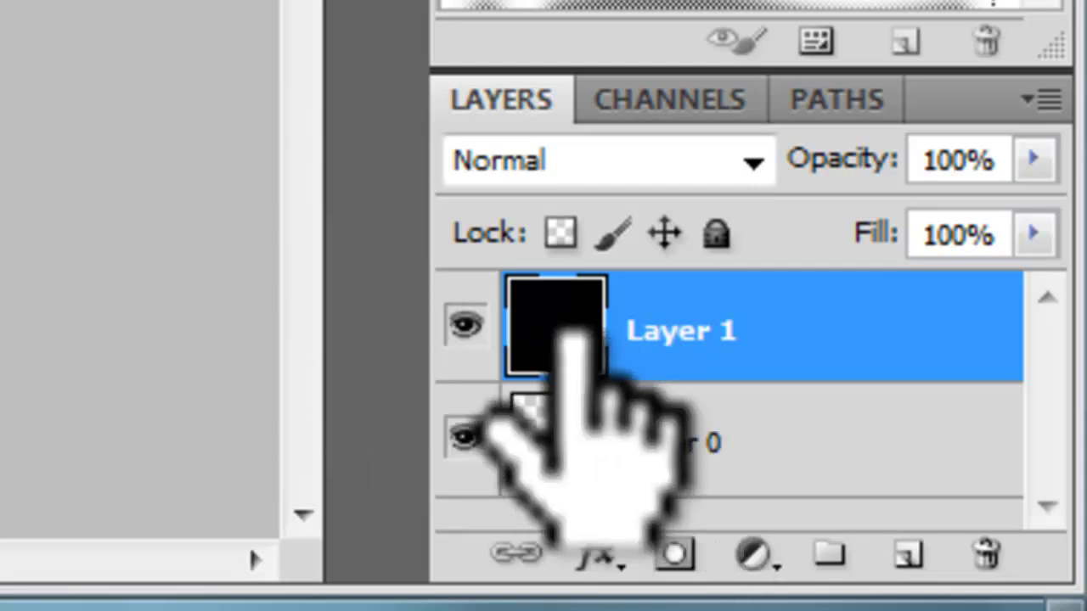
left_click_drag(570, 335, 590, 510)
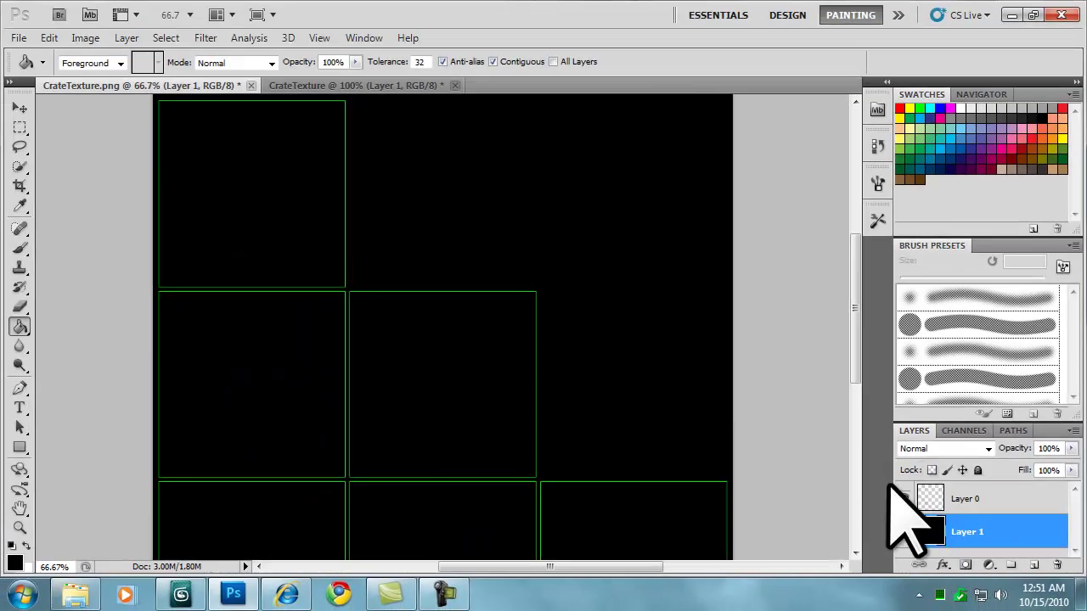
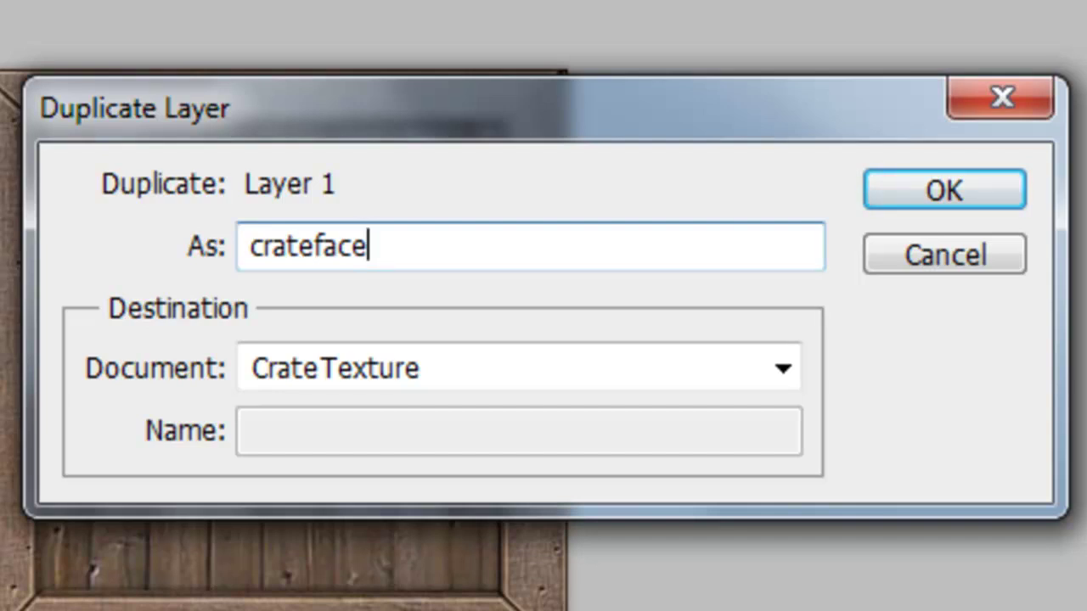
- Duplicate the crate image layer as crateface into the CrateTexture.png document and switch to that document
left_click(783, 367)
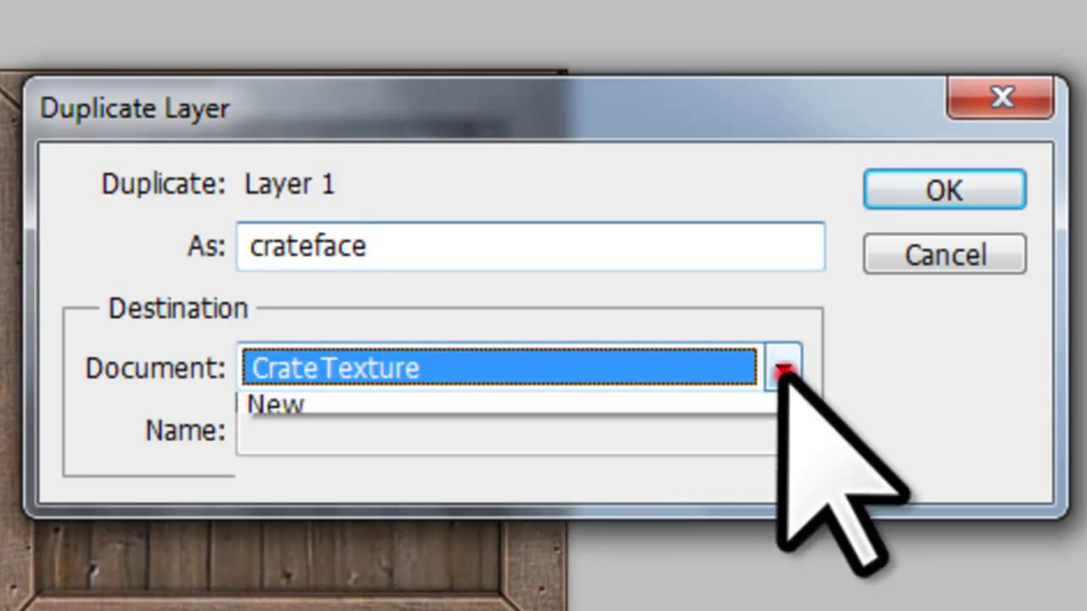
left_click(654, 413)
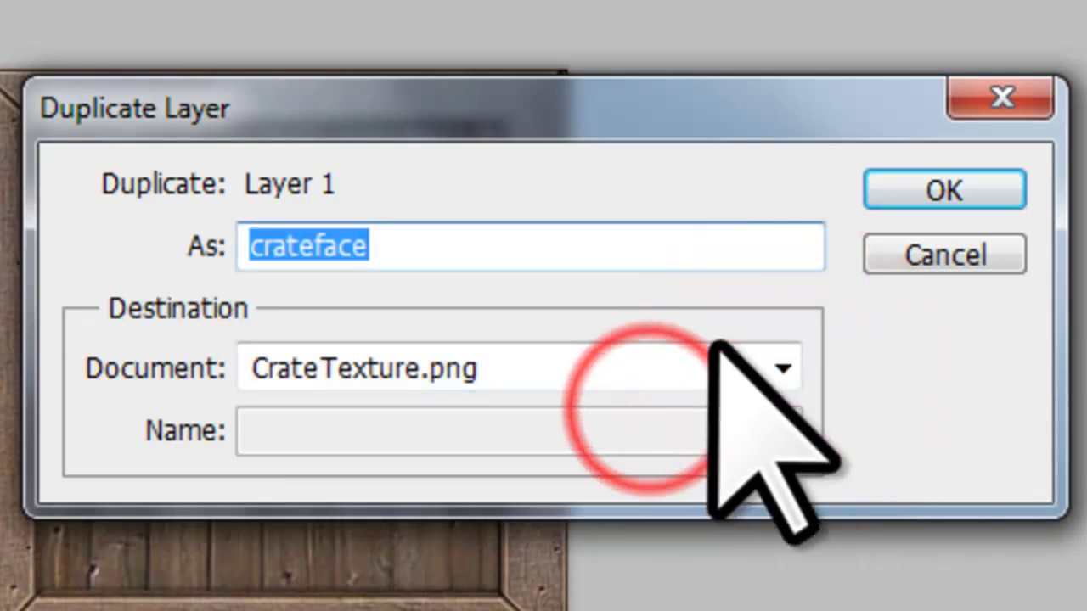
left_click(903, 192)
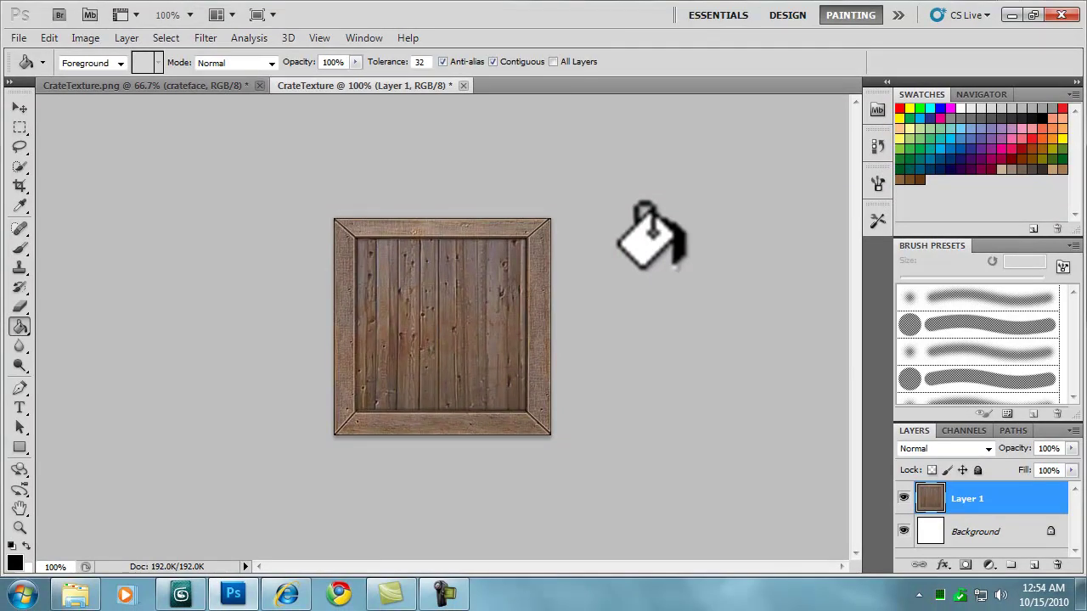
left_click(214, 86)
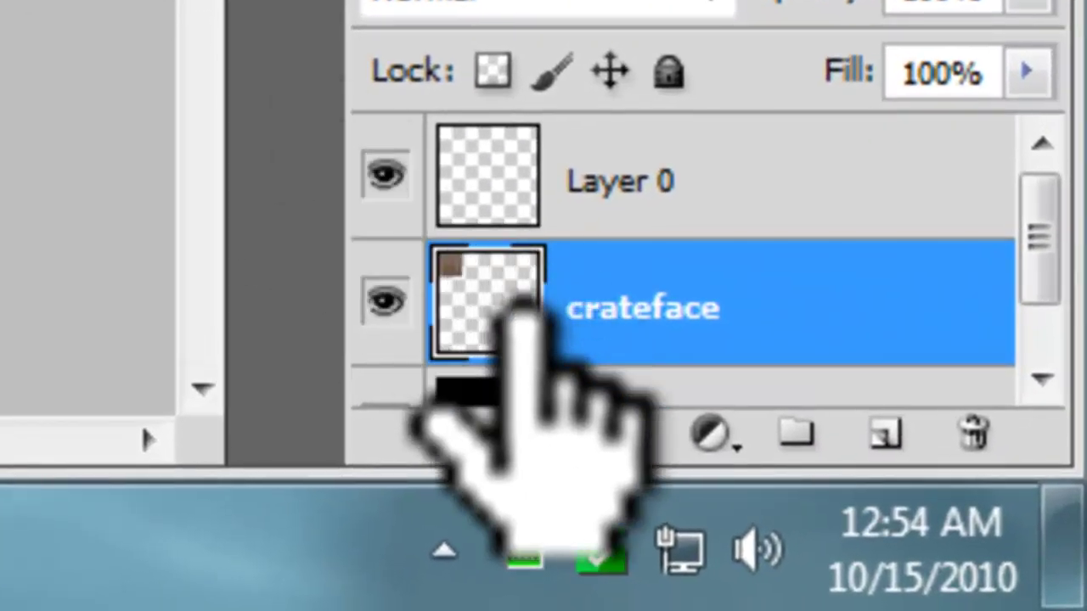
- Move the crateface layer above Layer 0 and align the crate image with the upper-left corner of the template's top square
left_click_drag(519, 302, 510, 140)
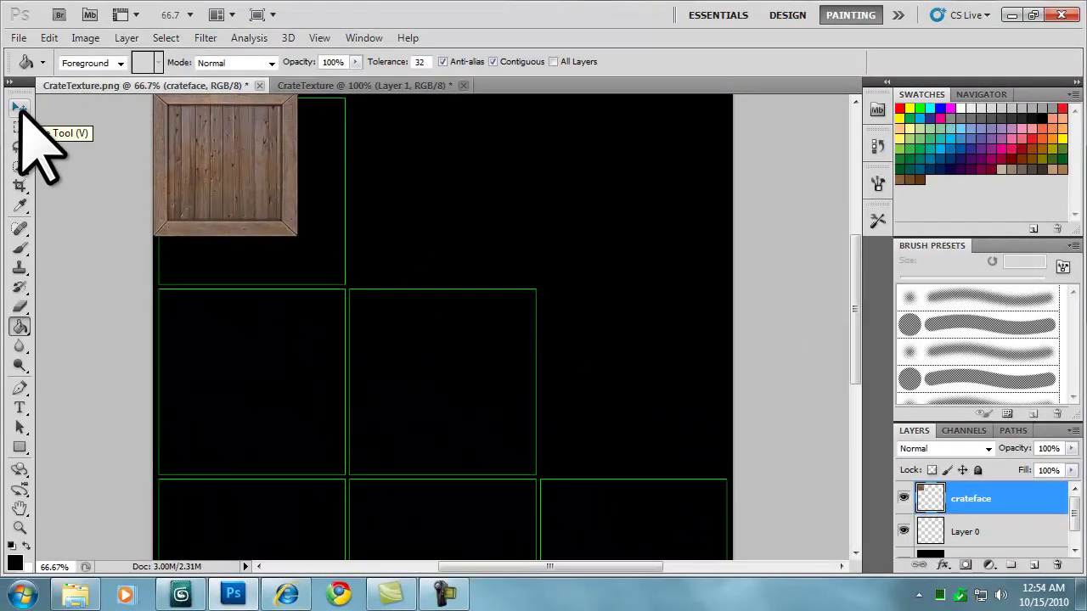
left_click(19, 108)
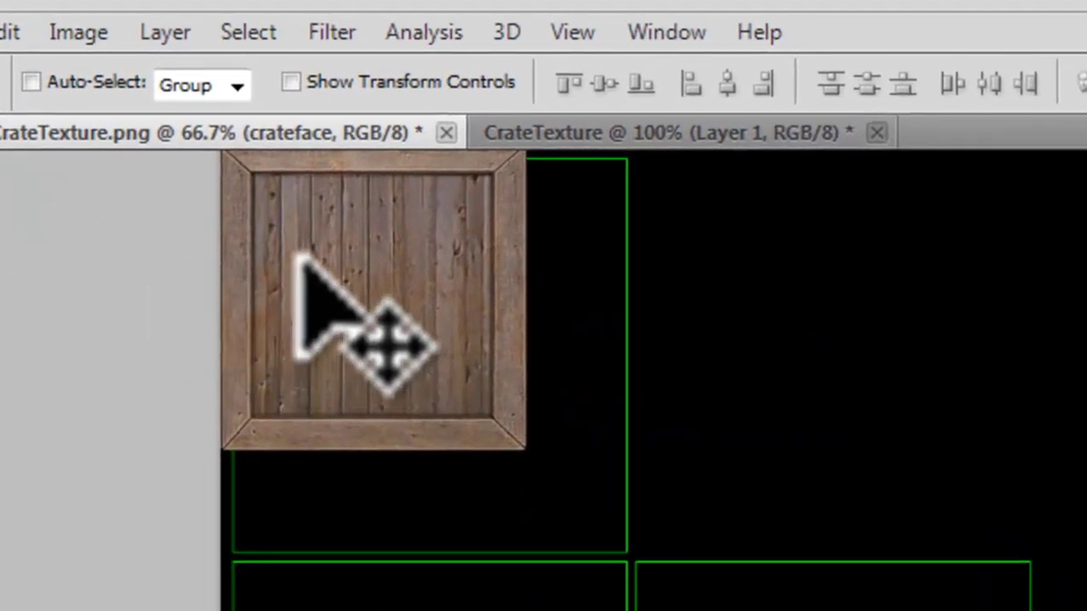
mouse_move(335, 248)
left_mouse_down()
mouse_move(366, 261)
mouse_move(347, 270)
mouse_move(348, 259)
left_mouse_up()
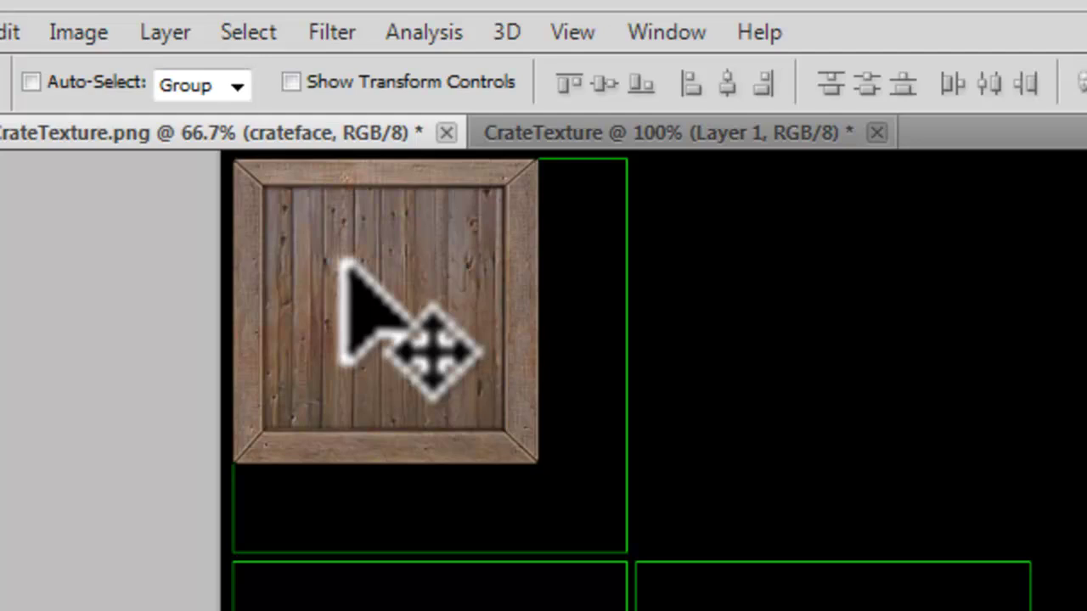
- Scale the crate image to about 130.45% wide and 129.28% high with Free Transform to fill the top square
key("ctrl+t")
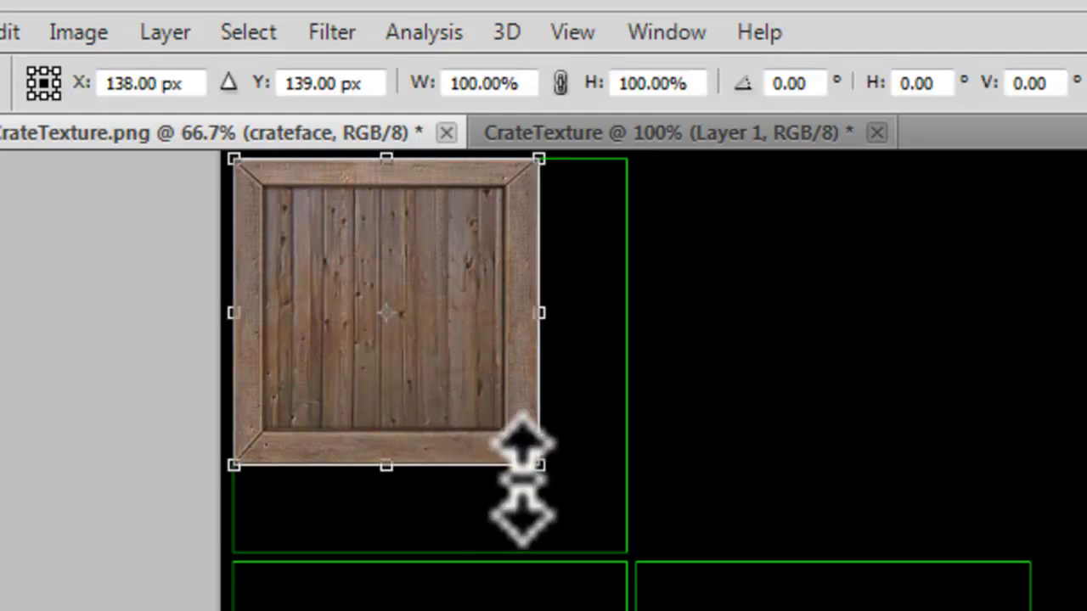
left_click_drag(538, 465, 632, 555, "shift")
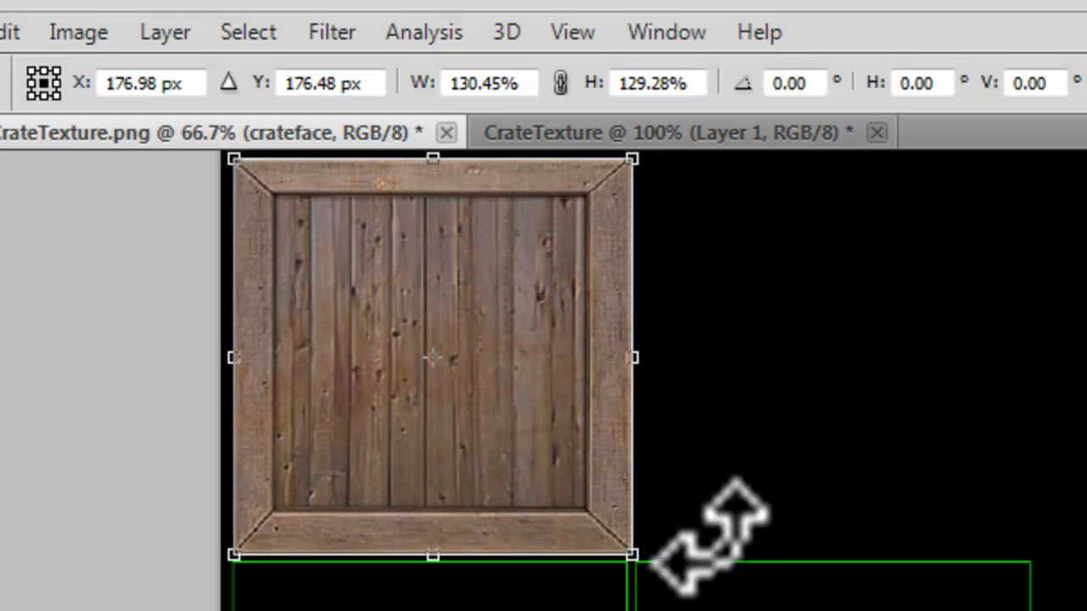
key("Return")
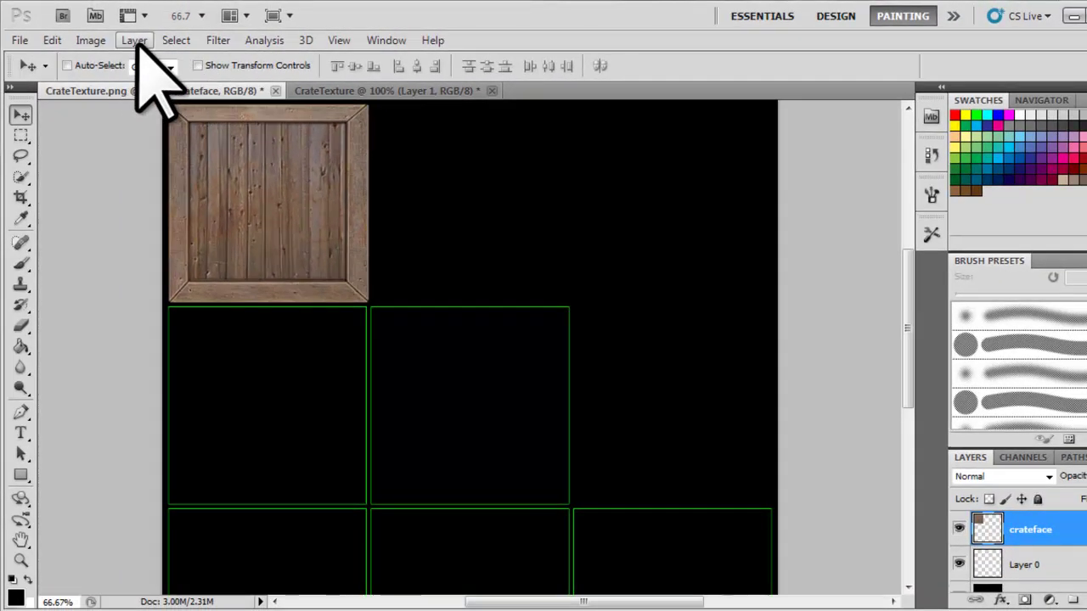
- Duplicate the crateface layer as crateface copy and place it in the first square of the middle row
left_click(134, 40)
left_click(203, 30)
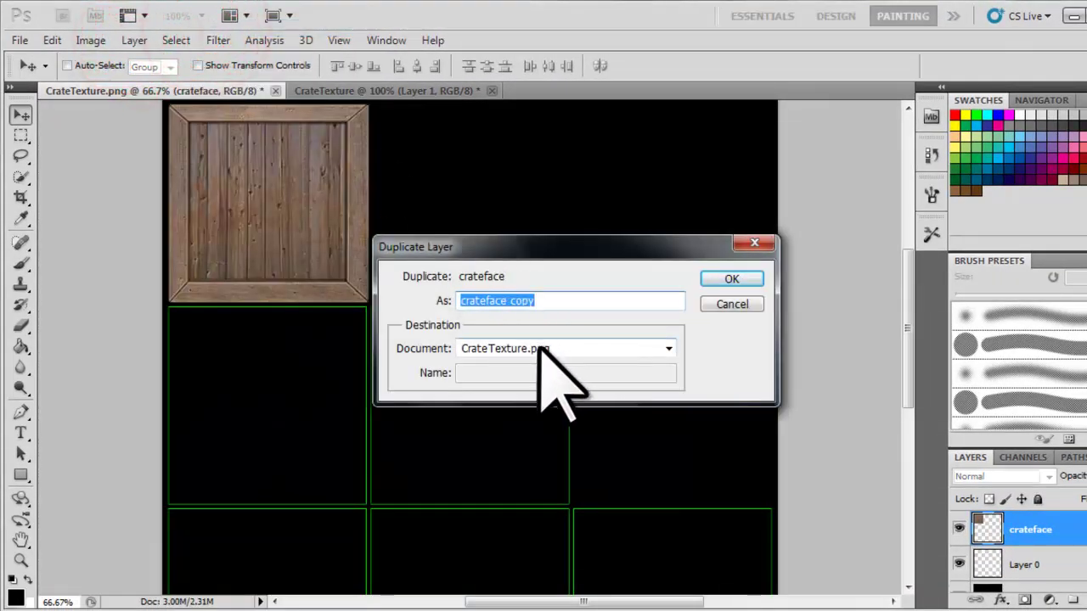
left_click(714, 282)
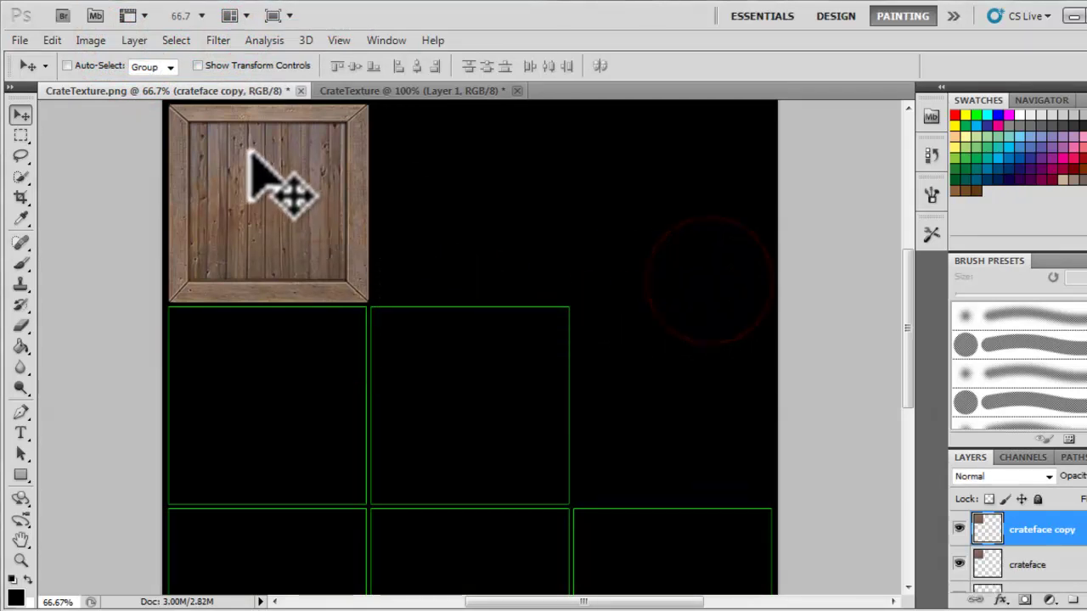
left_click_drag(252, 154, 253, 353)
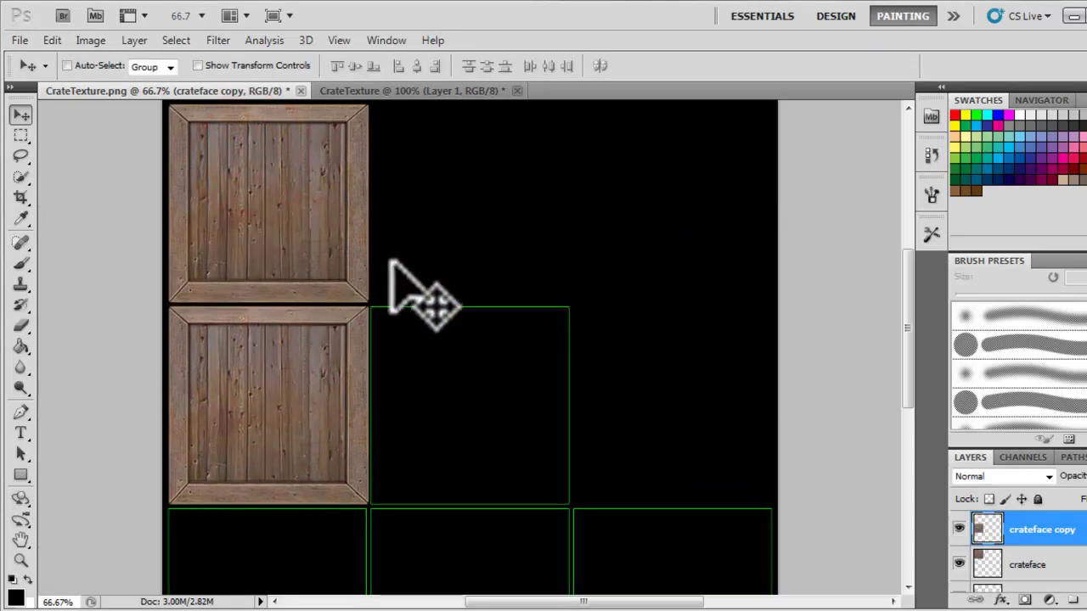
- Duplicate the layer as crateface copy 2 and place it in the second square of the middle row
left_click(145, 40)
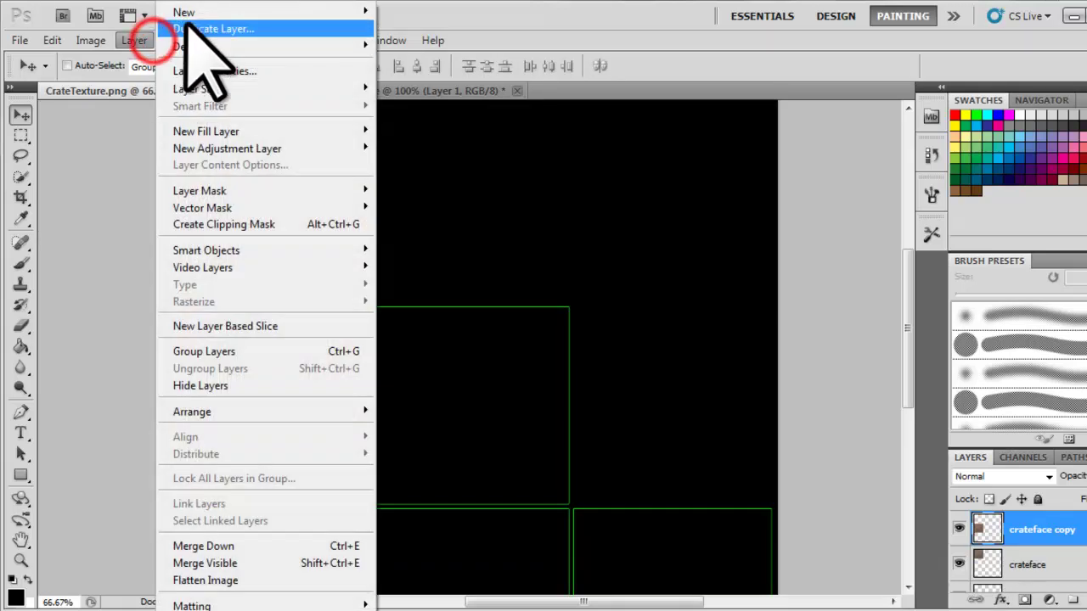
left_click(189, 28)
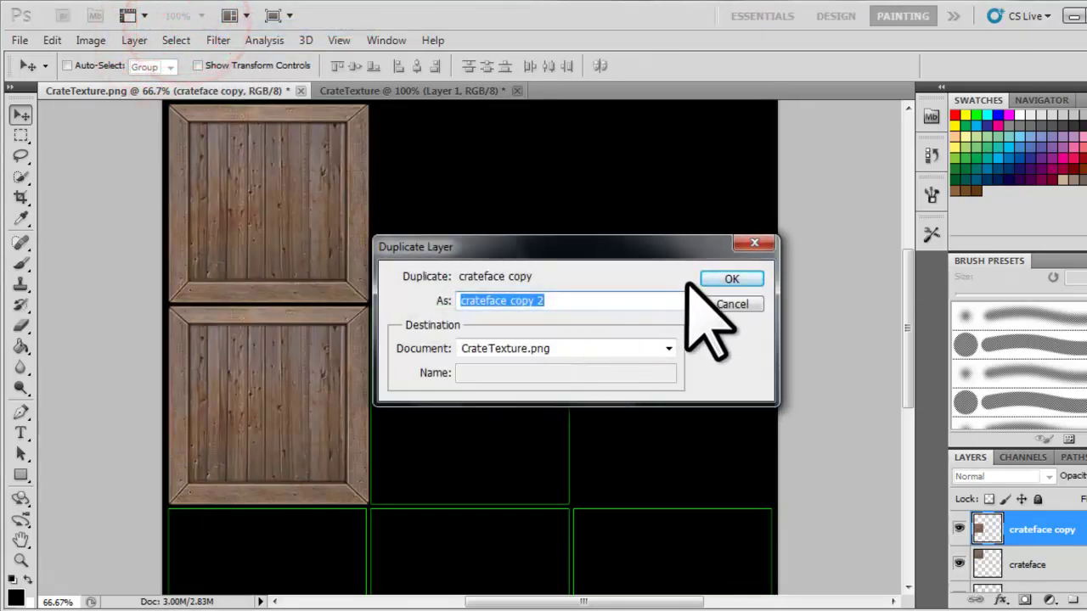
left_click(712, 276)
left_click_drag(314, 393, 517, 399)
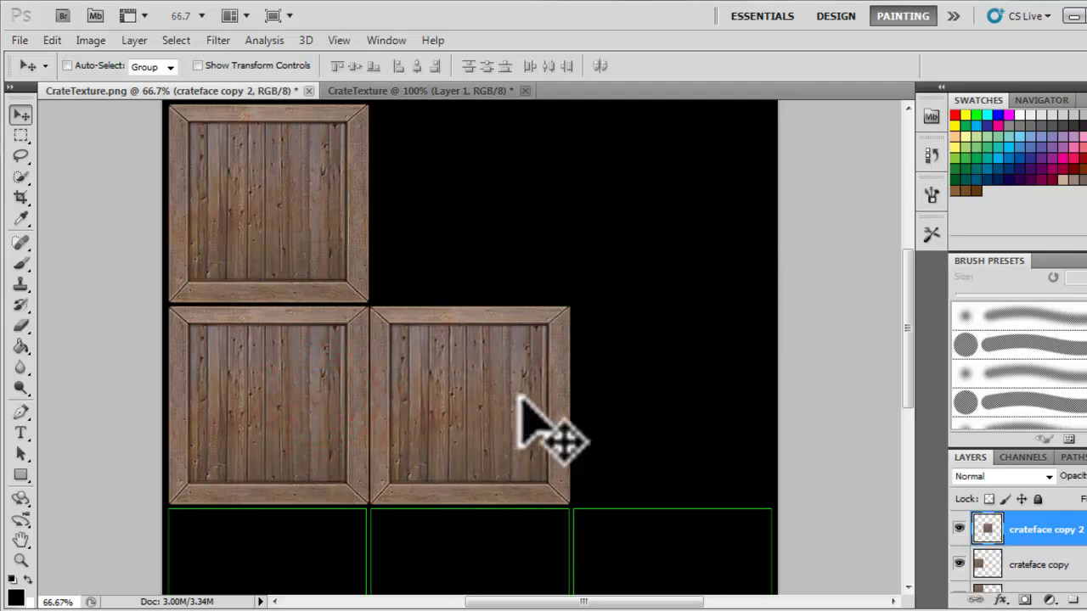
- Duplicate the layer as crateface copy 3 and place it in the first square of the bottom row
left_click_drag(905, 309, 909, 377)
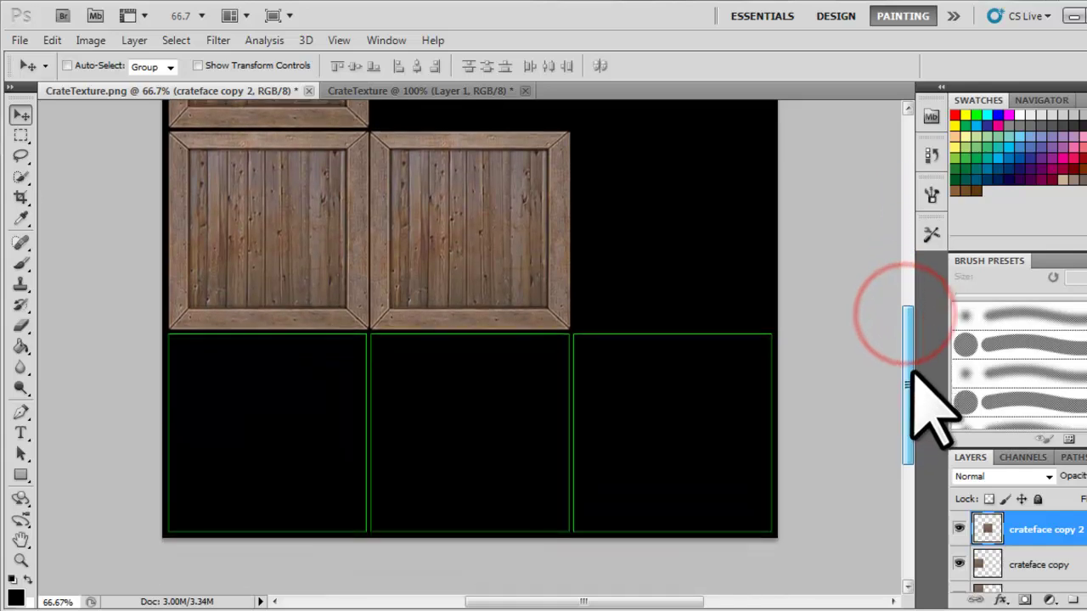
left_click(136, 43)
left_click(199, 28)
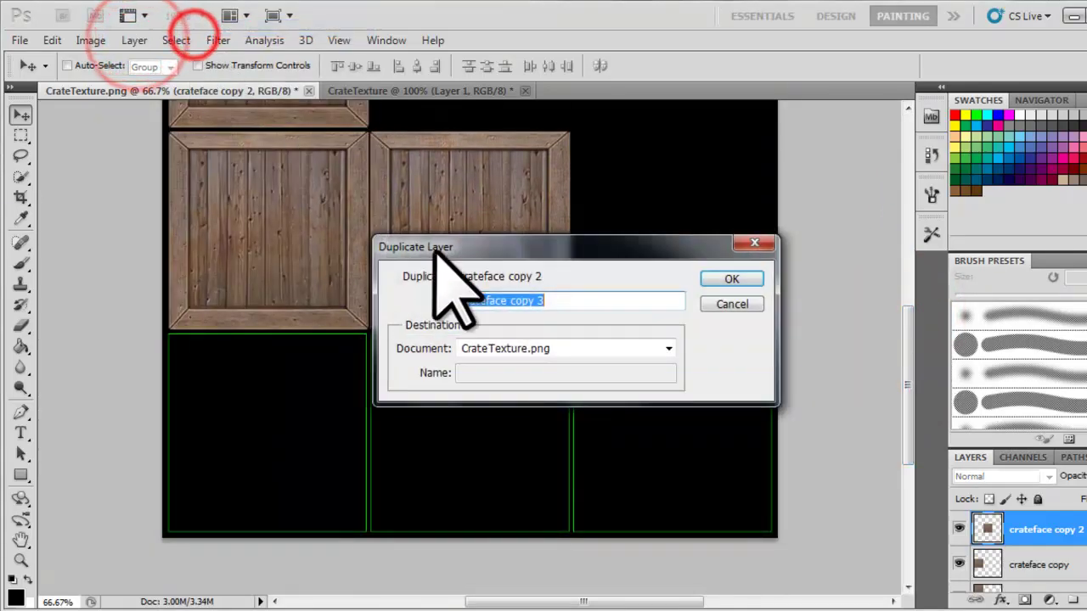
left_click(755, 283)
left_click_drag(450, 213, 242, 411)
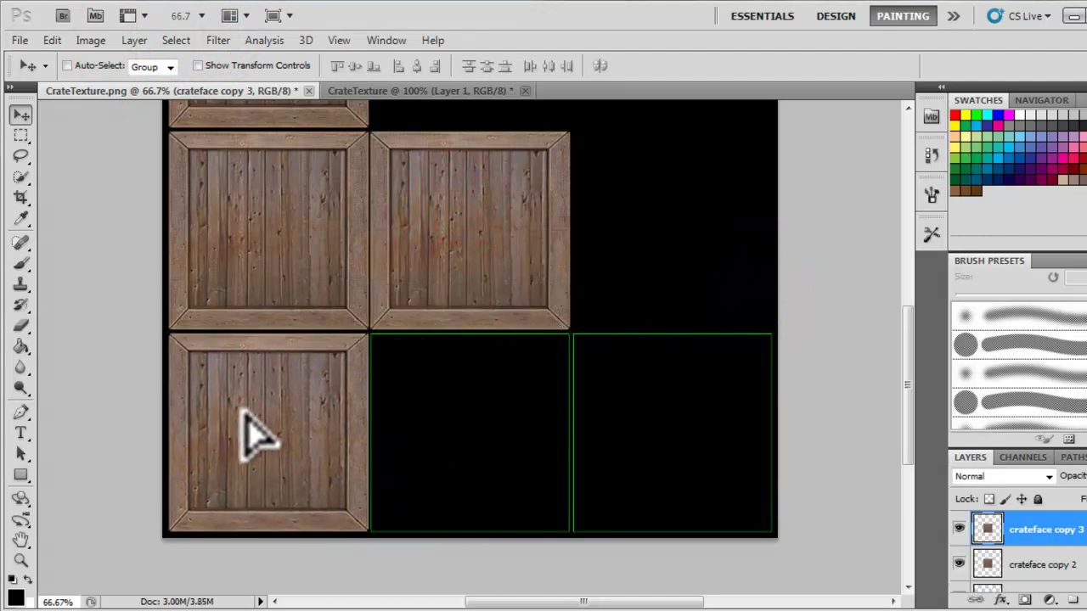
- Duplicate the layer as crateface copy 4 and place it in the middle square of the bottom row
left_click(135, 41)
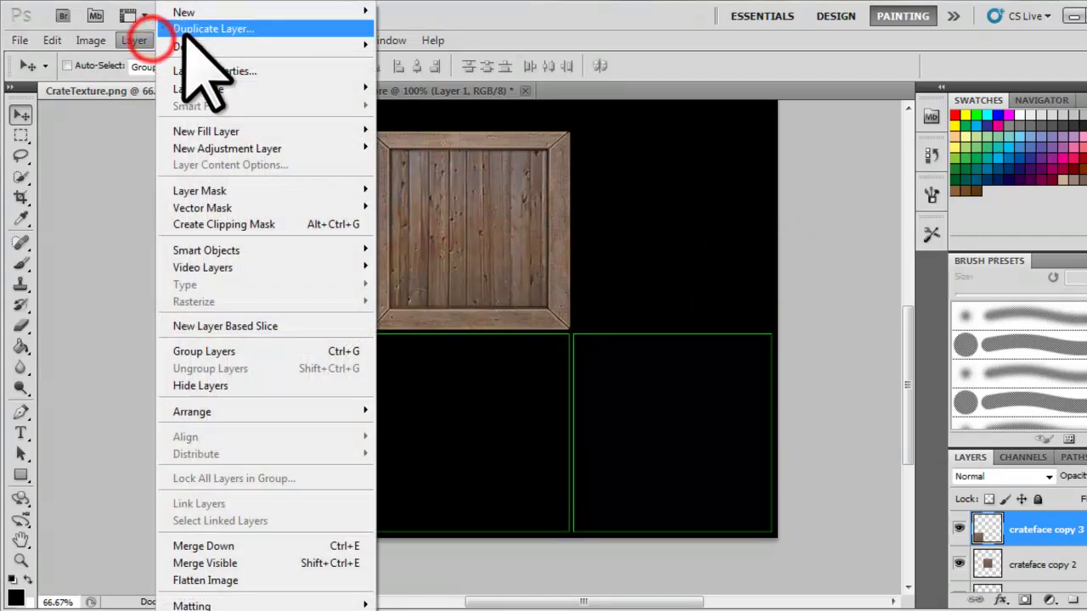
left_click(186, 38)
left_click(728, 280)
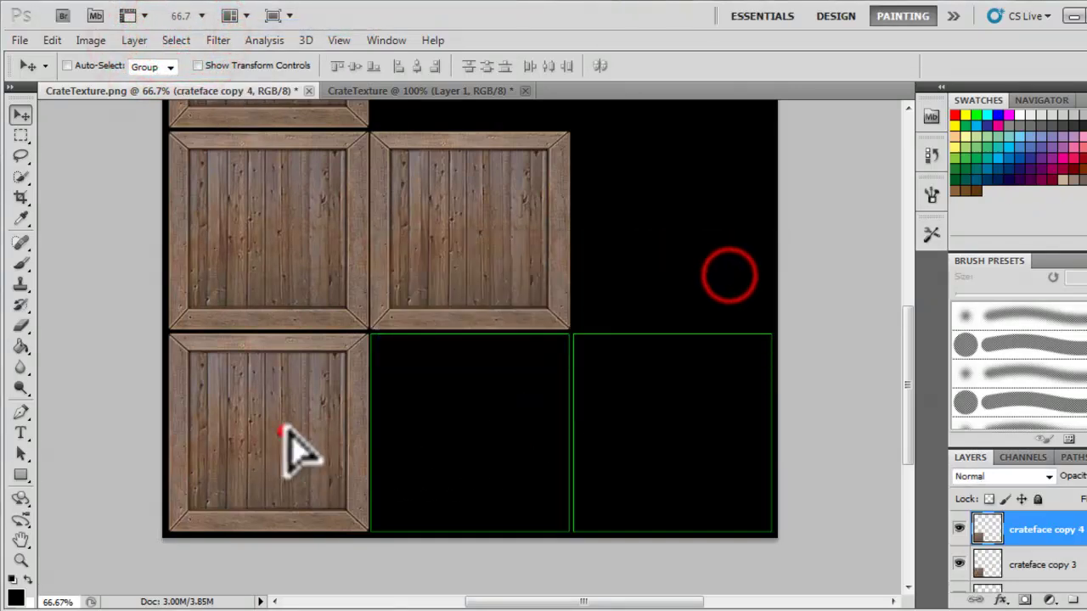
left_click_drag(287, 428, 485, 429)
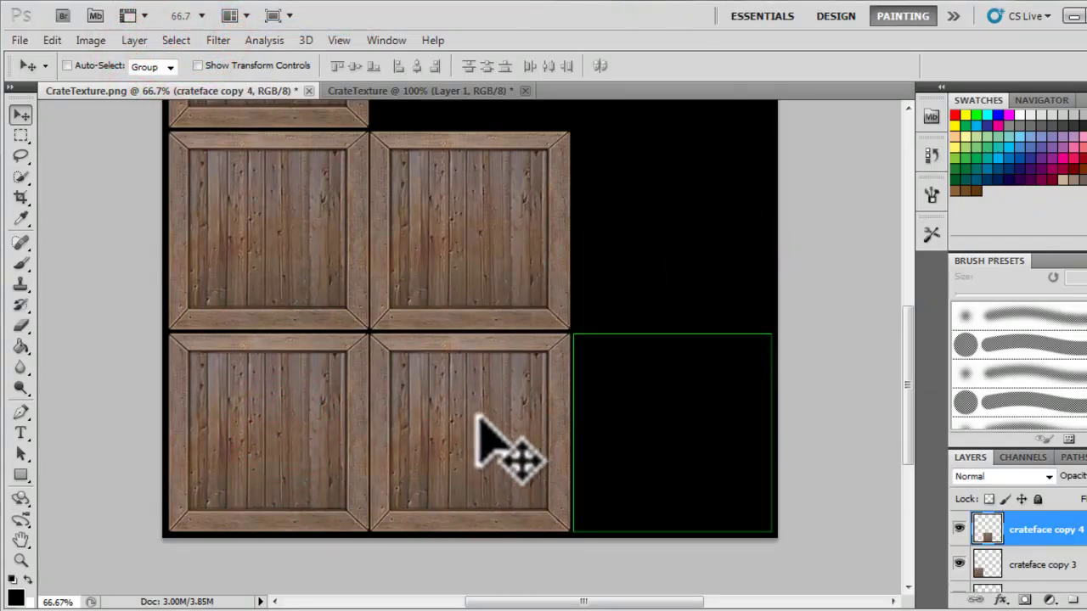
- Duplicate the layer as crateface copy 5 and place it in the last square of the bottom row
left_click(136, 40)
left_click(199, 28)
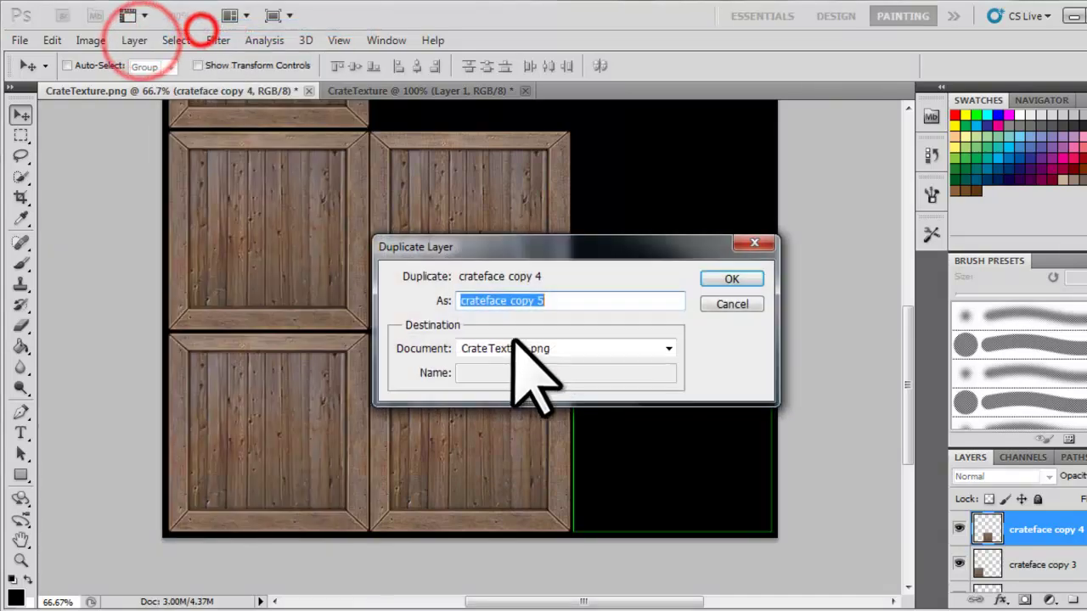
left_click(713, 278)
left_click_drag(504, 439, 703, 436)
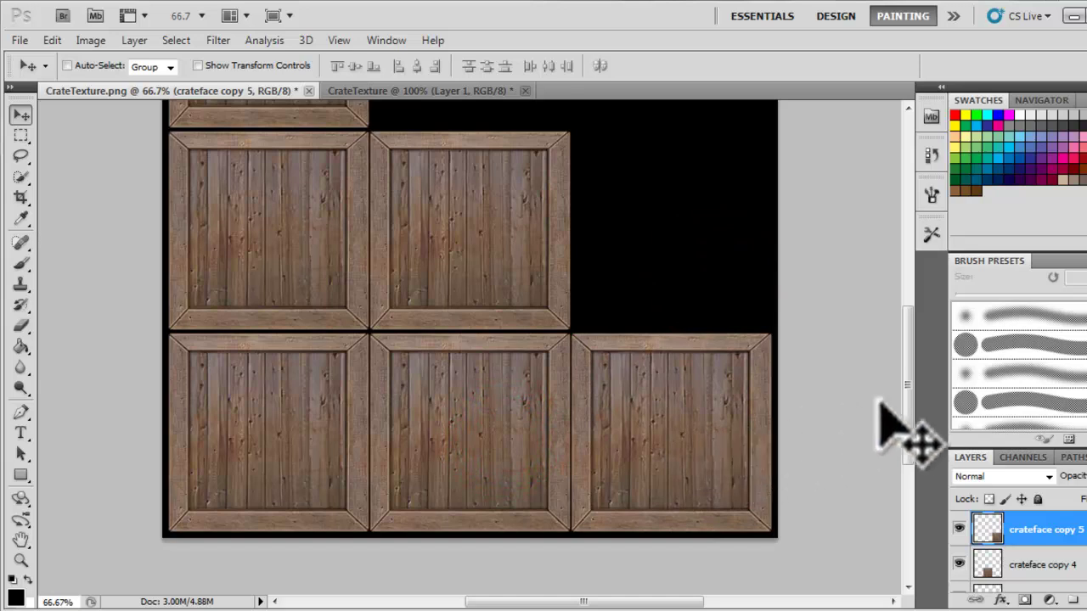
- Save the finished texture in PNG format over CrateTexture.png in the crate folder, with Interlace set to None
left_click_drag(902, 389, 905, 361)
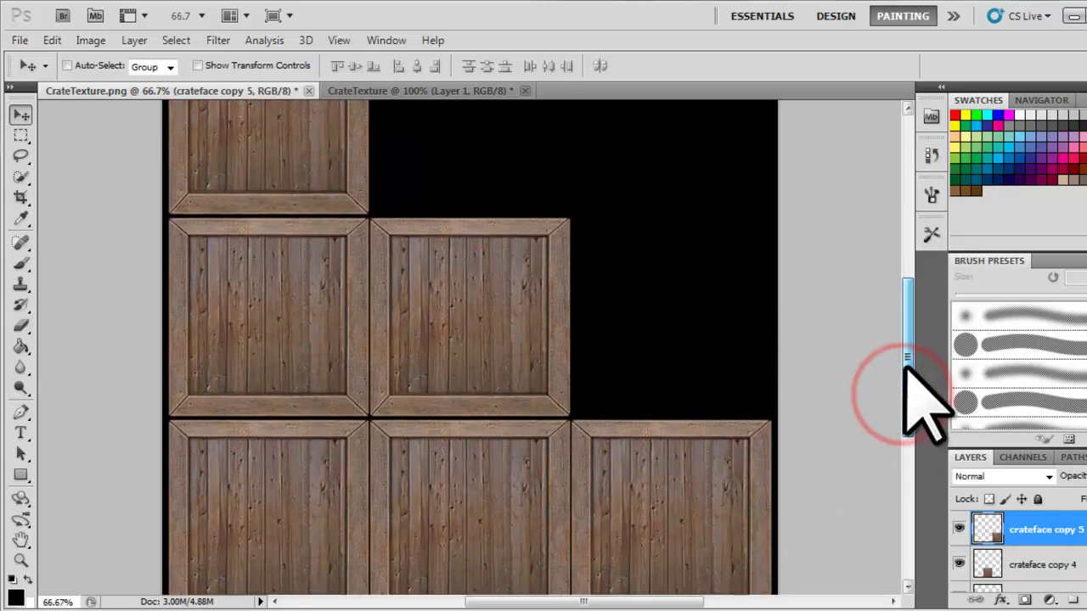
left_click(187, 16)
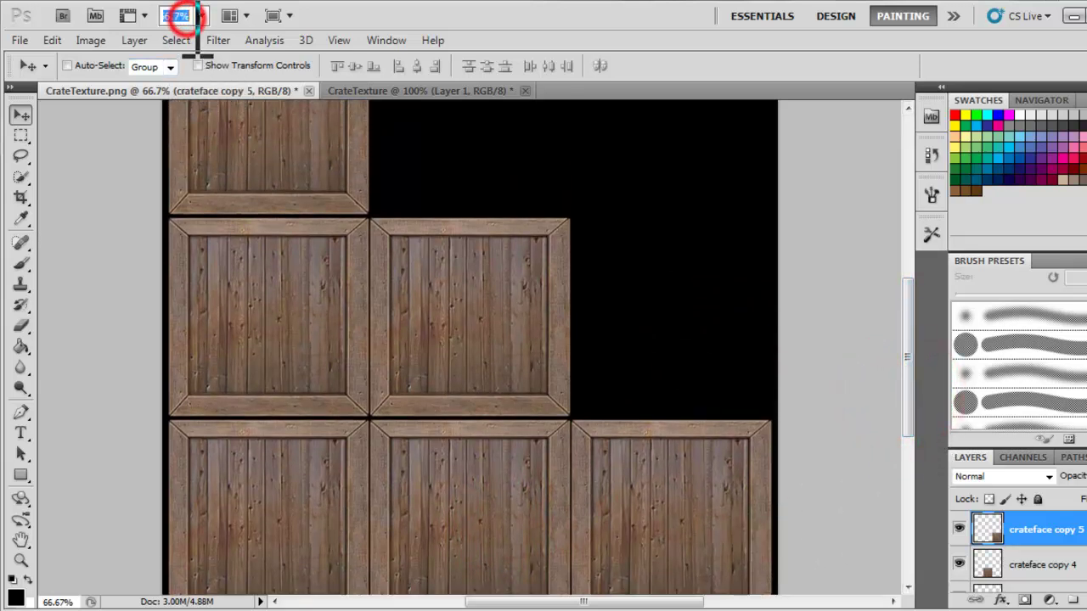
type("50")
key("Return")
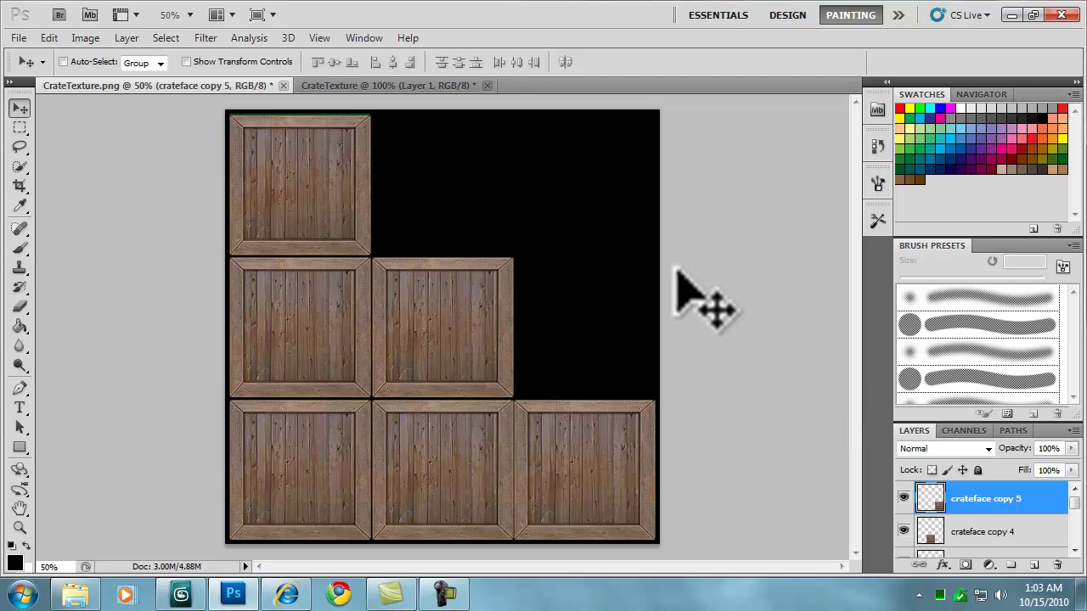
left_click(18, 37)
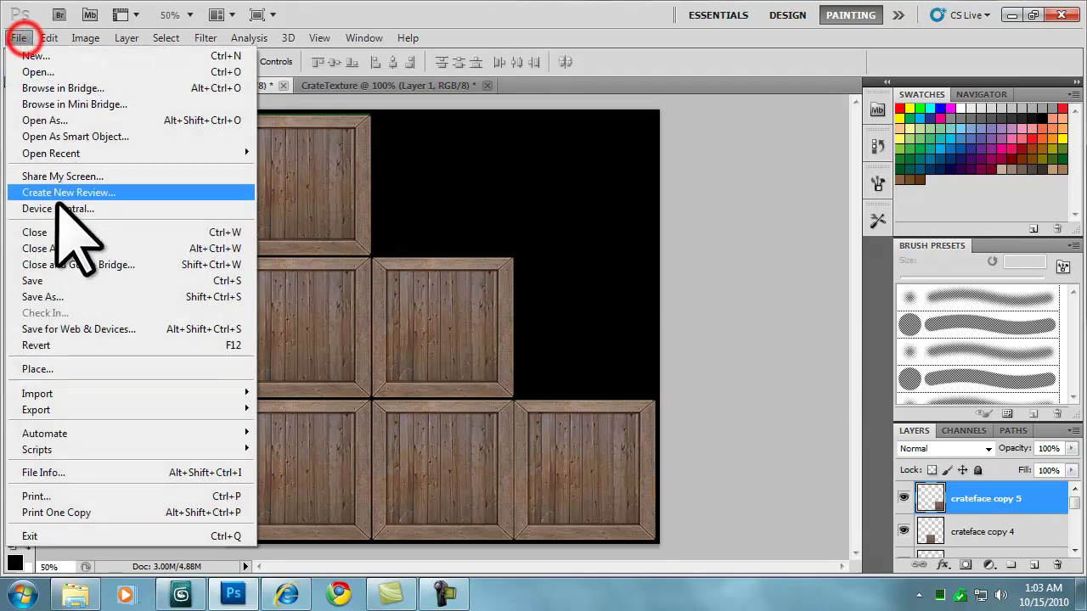
left_click(66, 302)
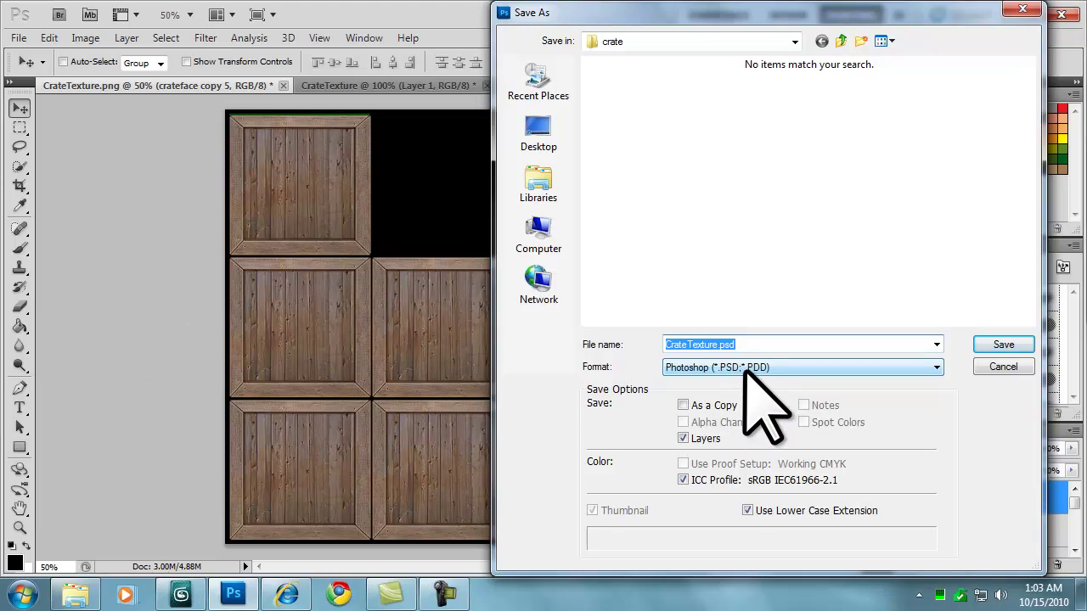
left_click(934, 367)
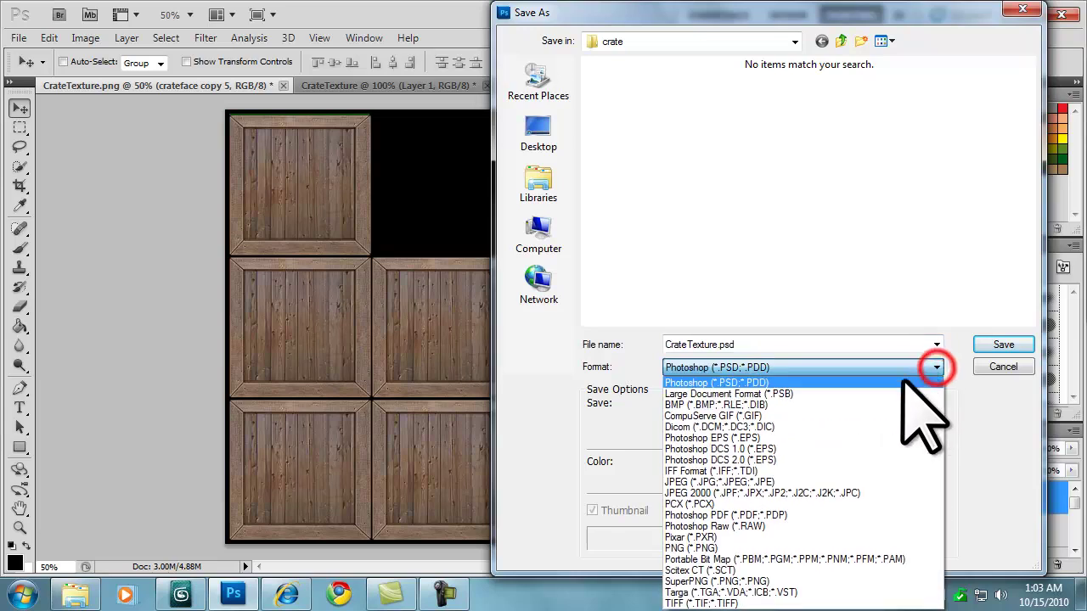
left_click(752, 548)
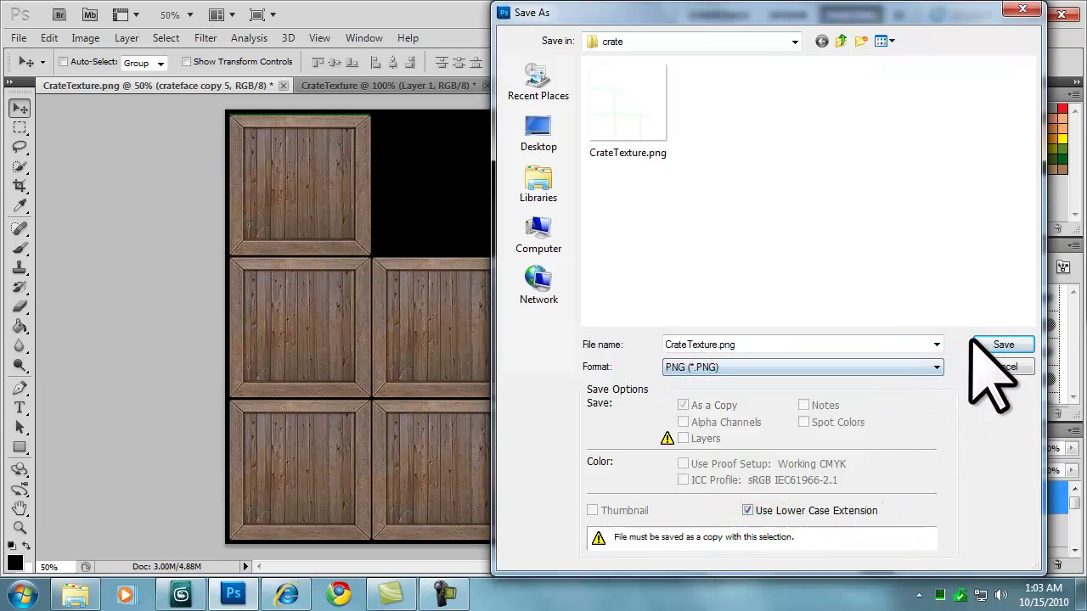
left_click(1005, 346)
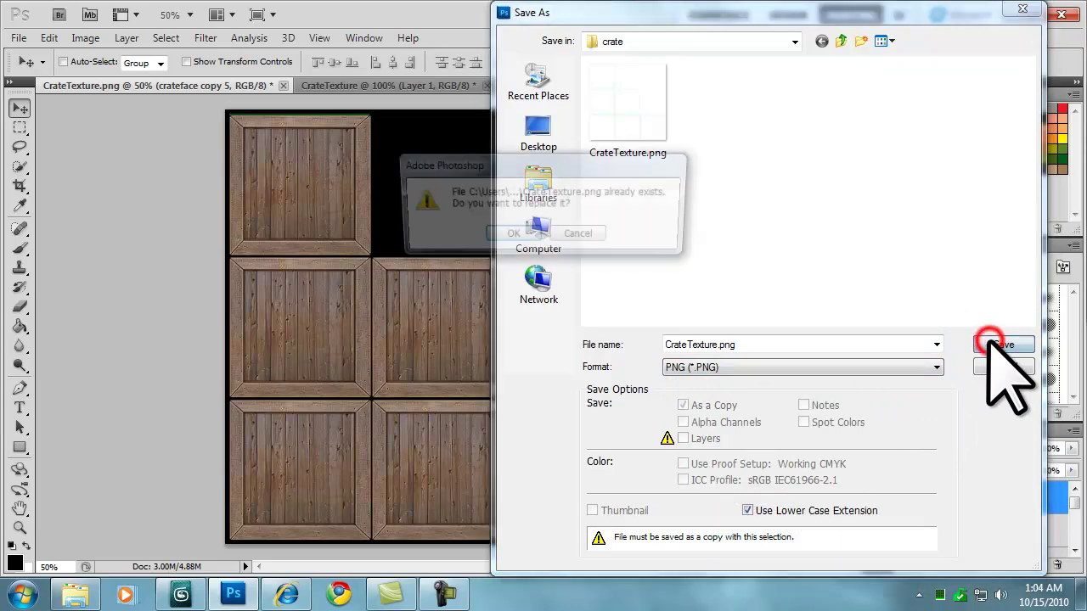
left_click(492, 234)
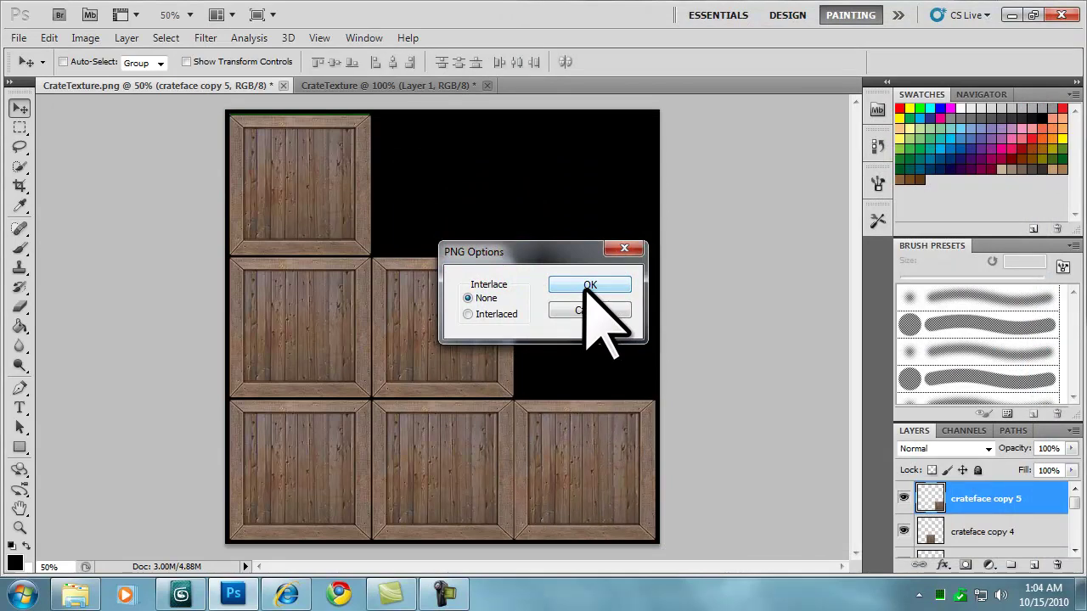
left_click(585, 285)
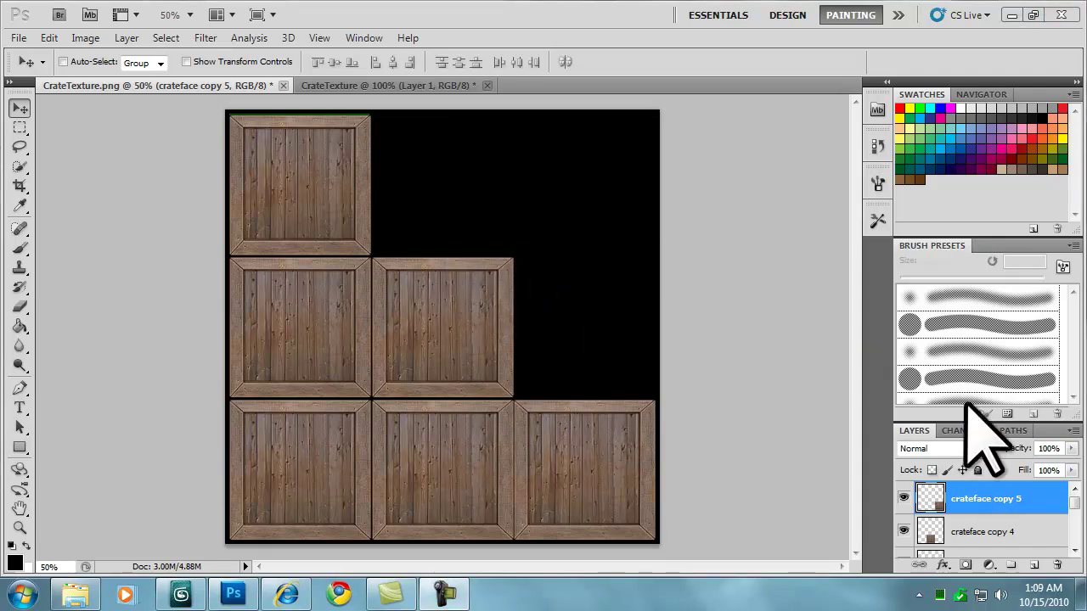
- Switch to 3ds Max, open the Material Editor in compact mode and assign the 01 - Default material to Box001
left_click(181, 594)
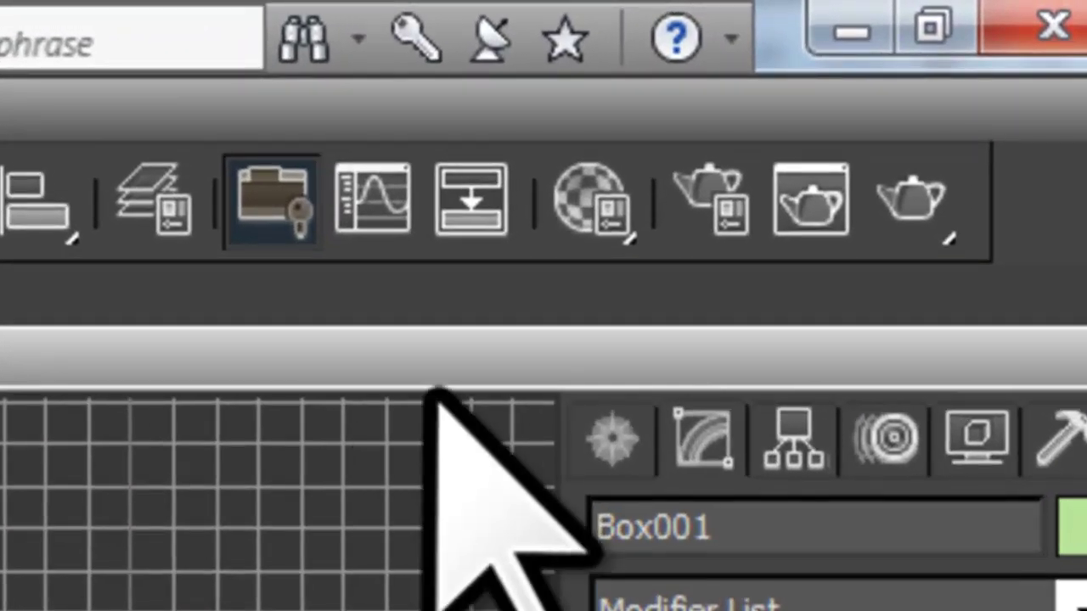
left_click(932, 51)
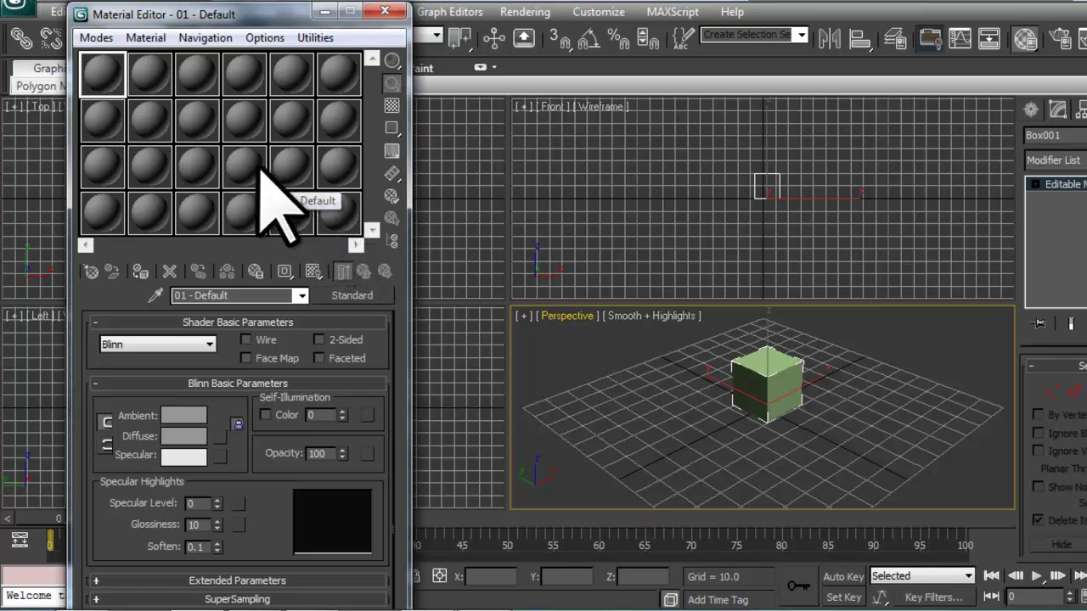
left_click(96, 37)
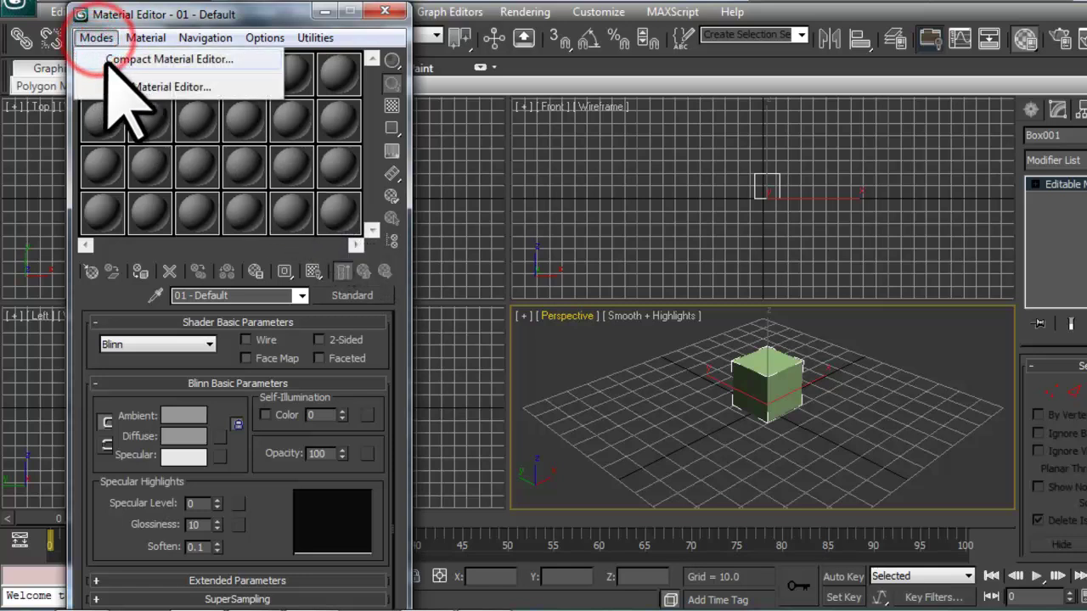
left_click(106, 60)
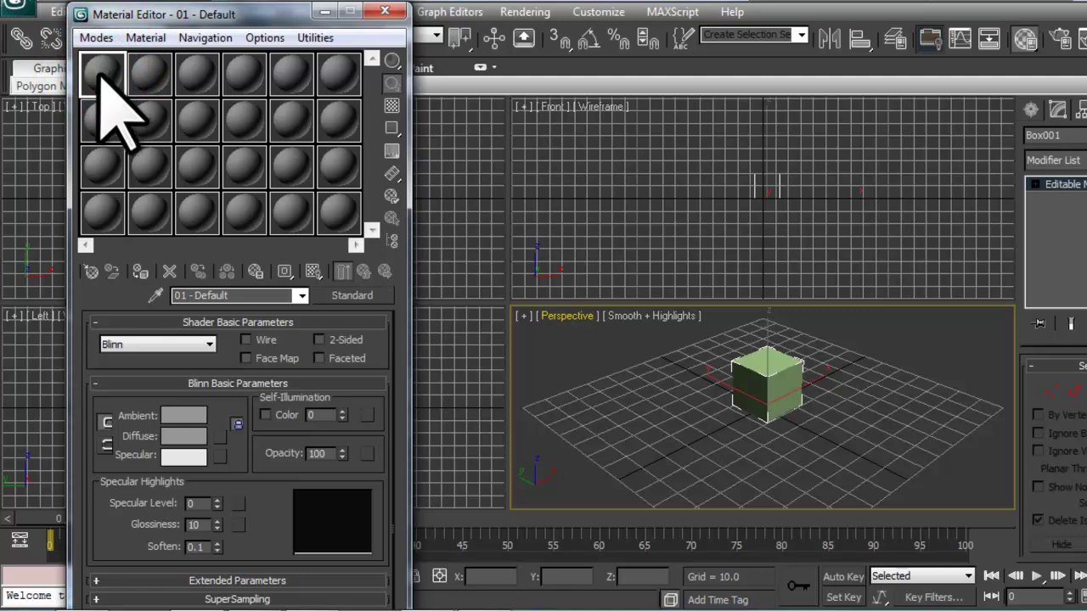
left_click(141, 272)
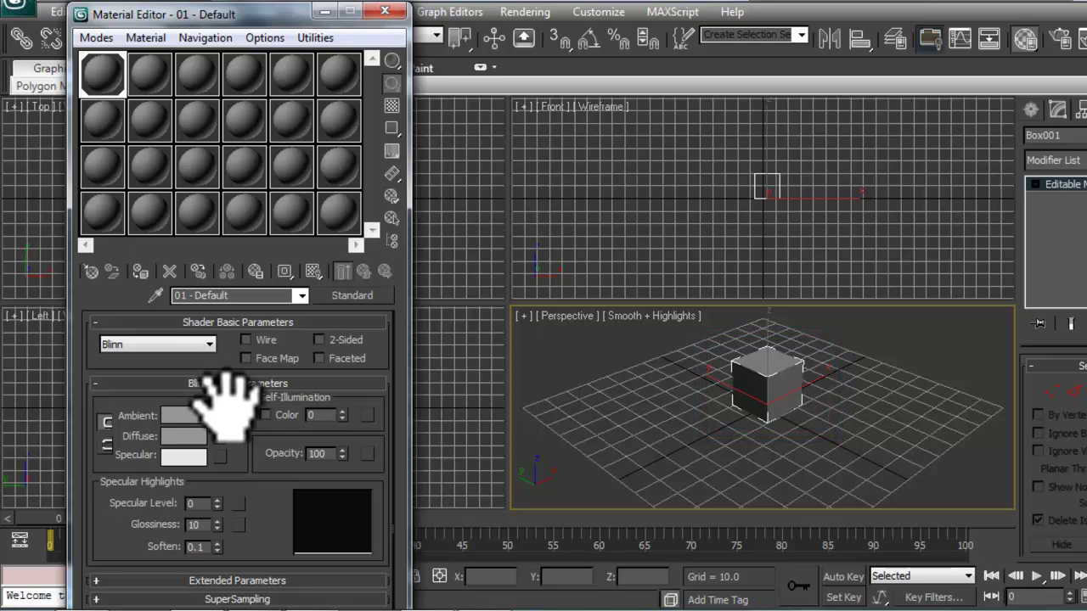
- Assign CrateTexture.png from scenes\Crates & Boxes\crate as the material's diffuse Bitmap map, show it in the viewport and close the Material Editor
left_click(219, 435)
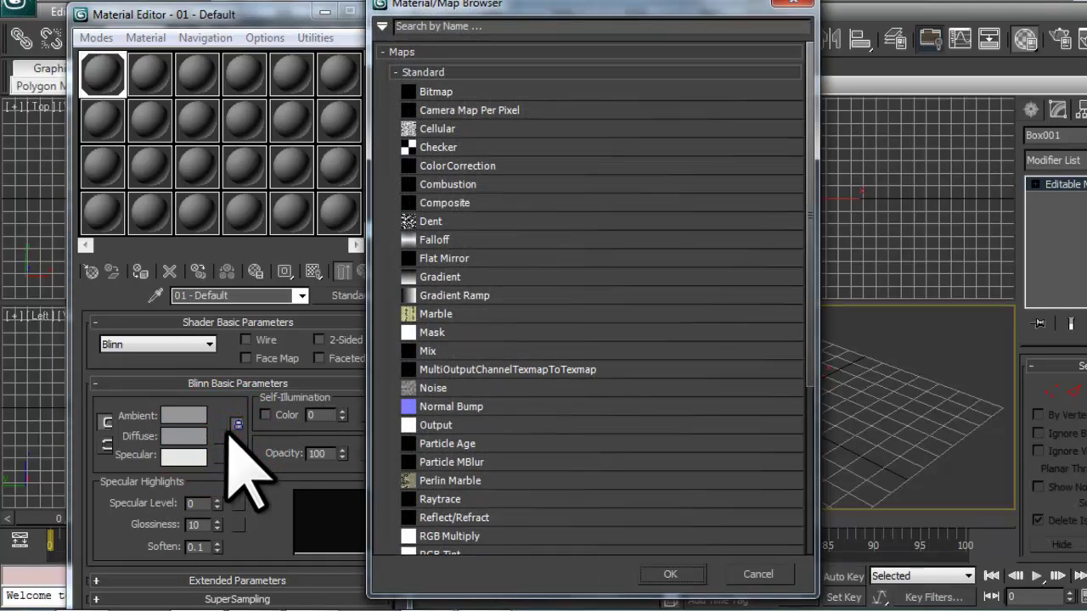
double_click(428, 91)
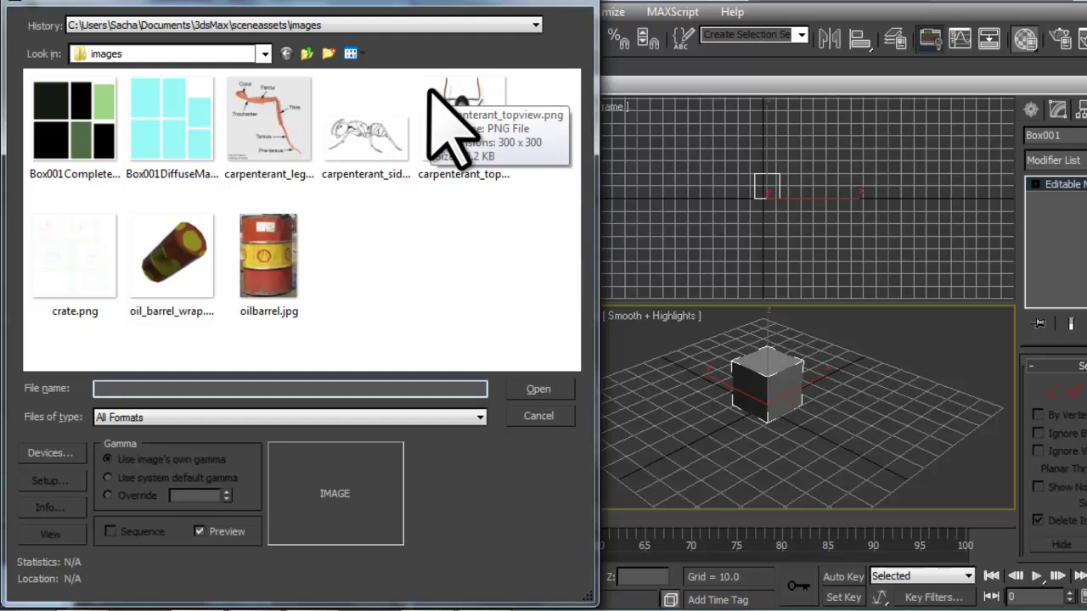
left_click(306, 53)
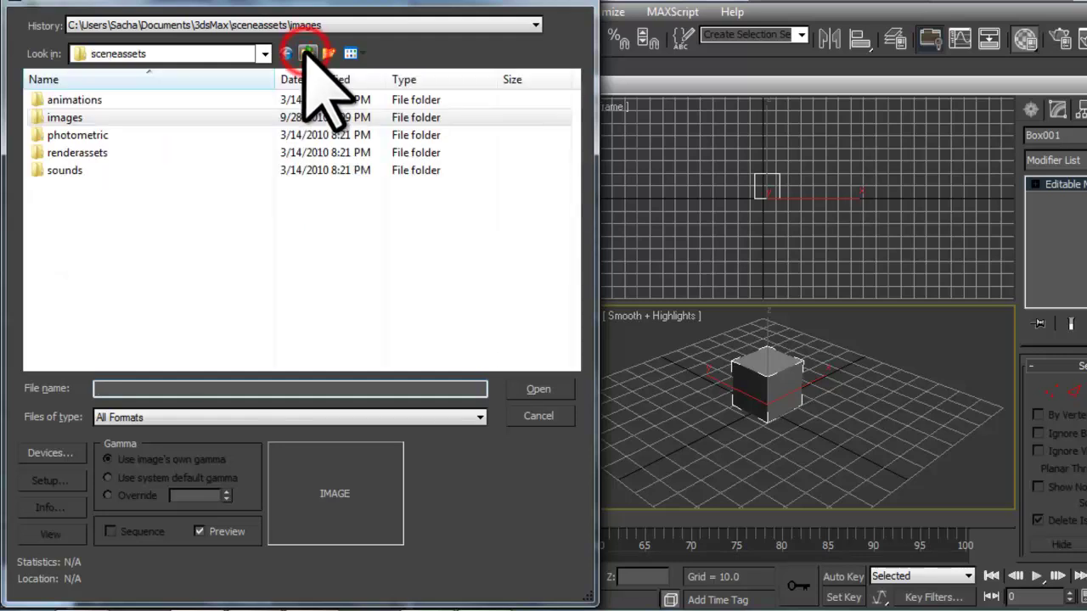
left_click(306, 53)
double_click(97, 329)
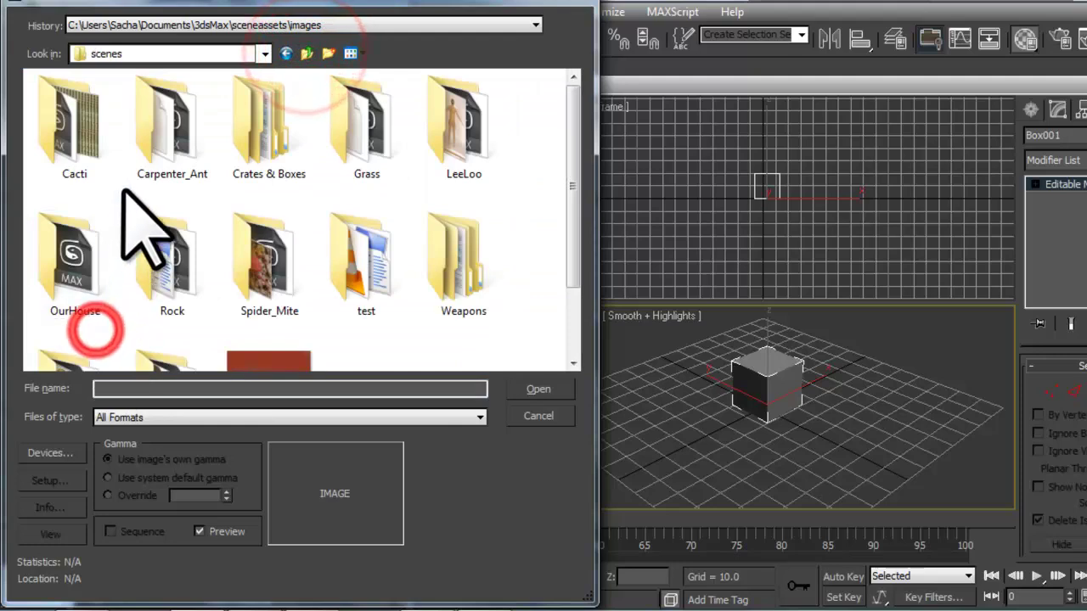
double_click(261, 139)
double_click(104, 101)
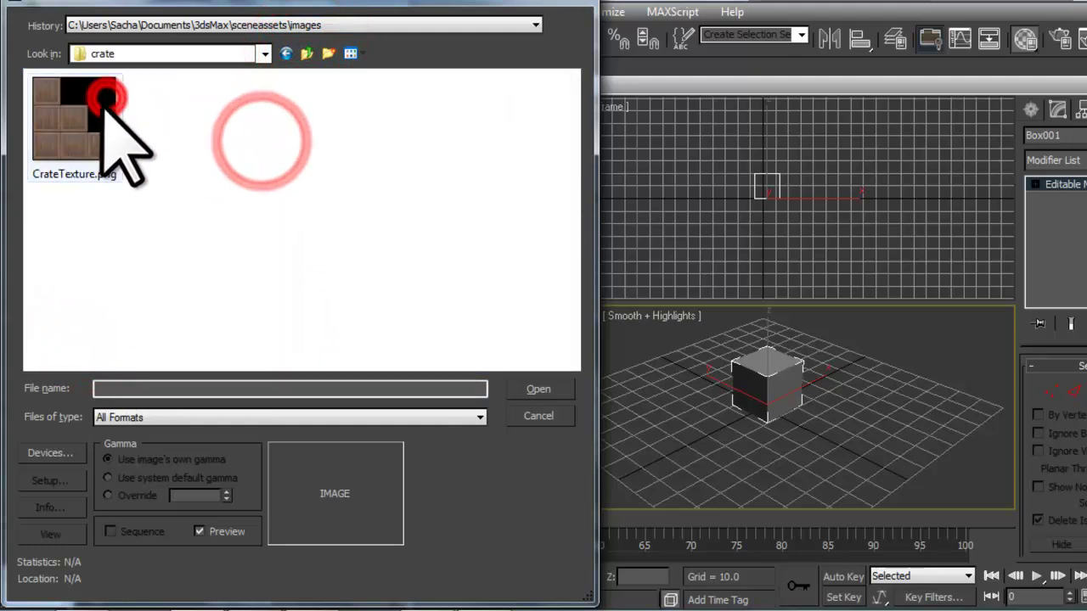
double_click(104, 101)
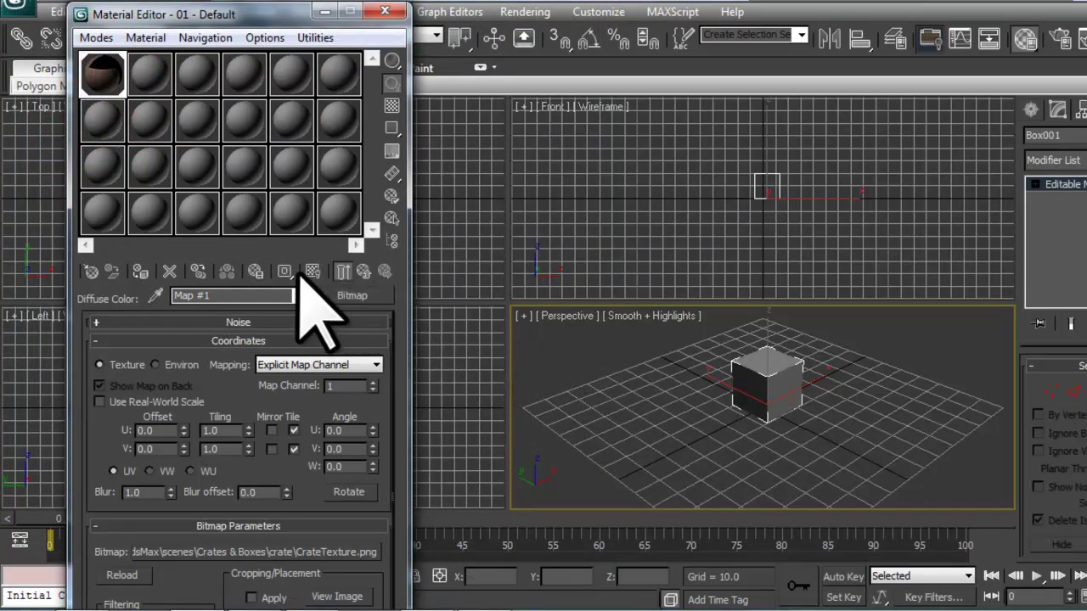
left_click(313, 271)
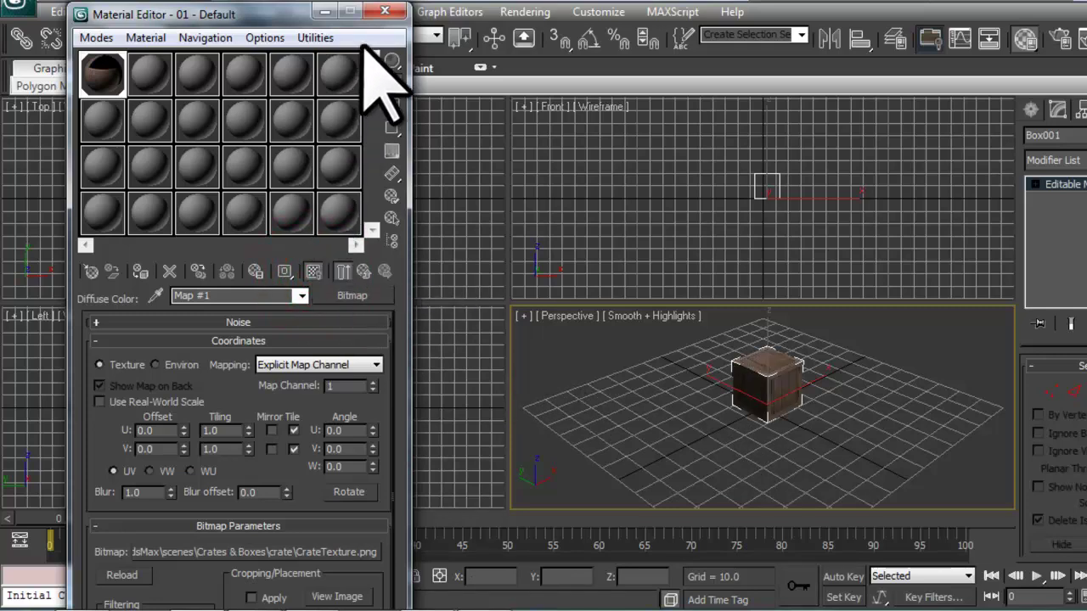
left_click(384, 12)
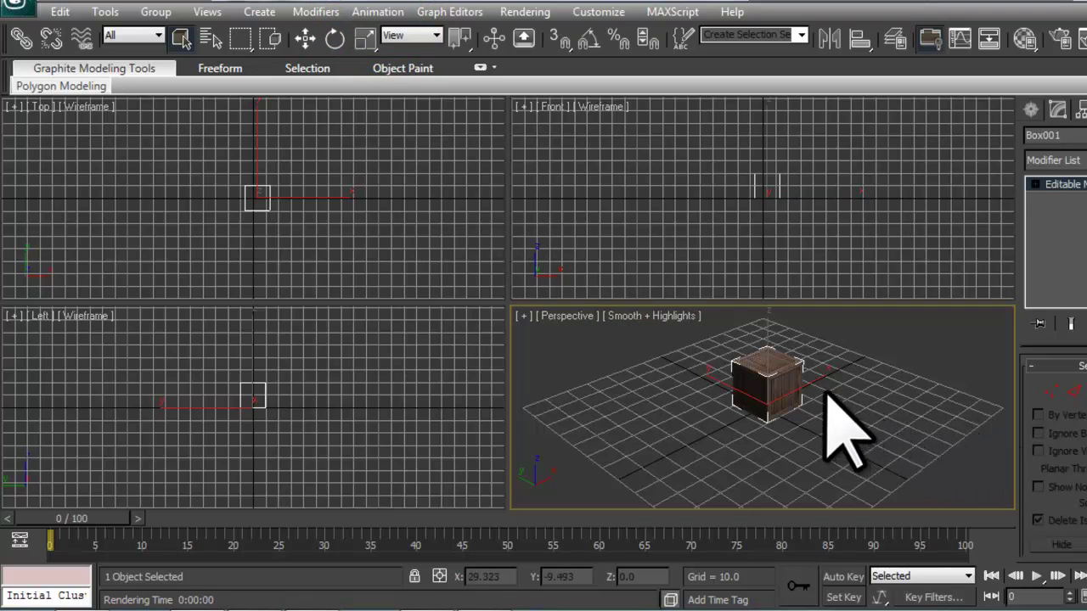
- Render the Perspective view with a close-up of the textured crate
middle_click_drag(828, 395, 836, 407)
scroll(834, 418, "up", 5)
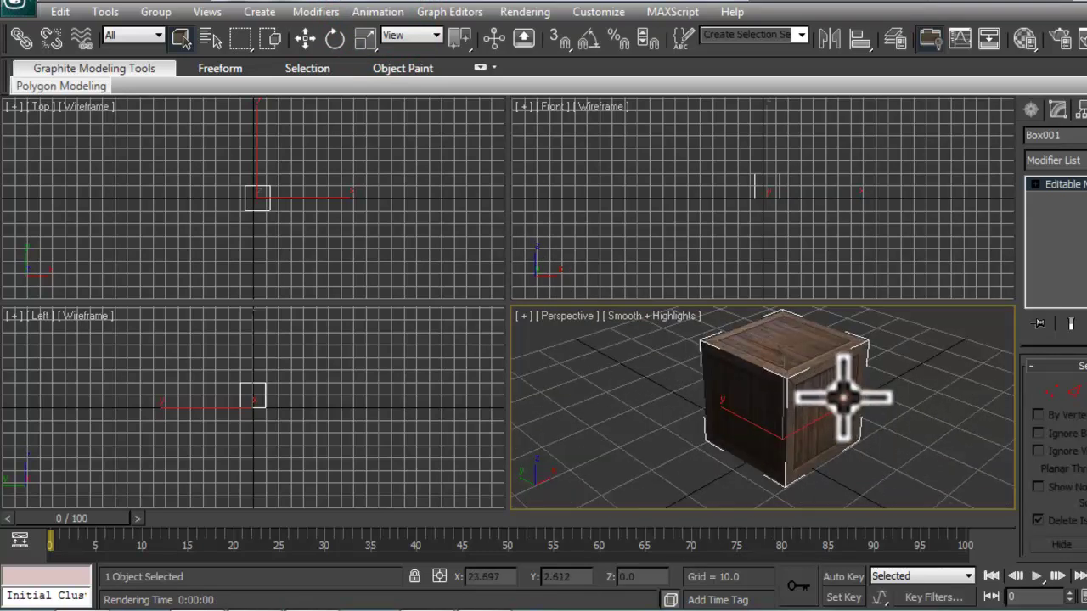
key("shift+q")
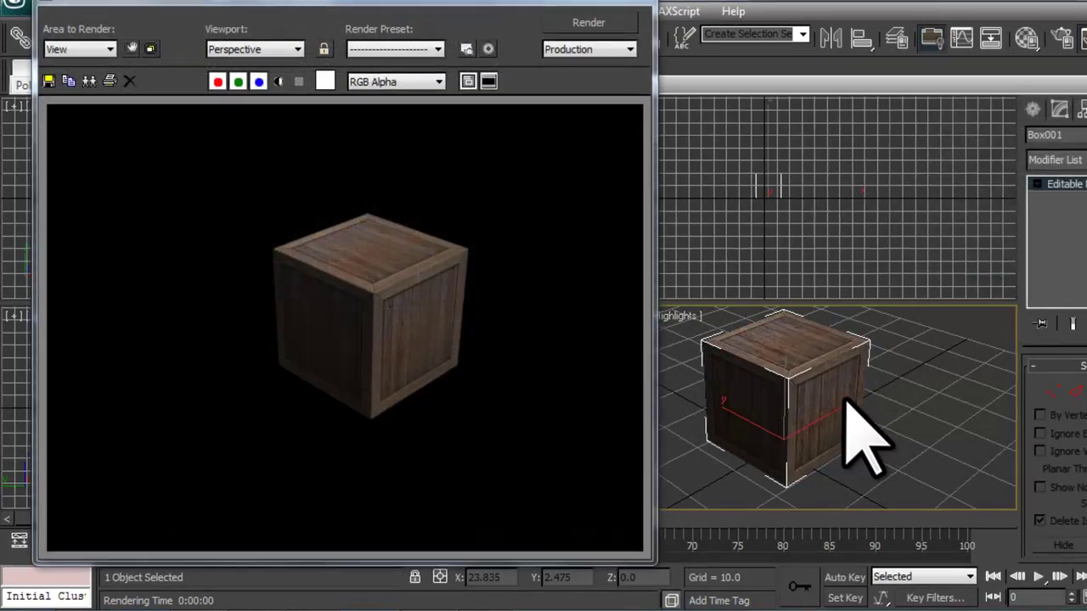